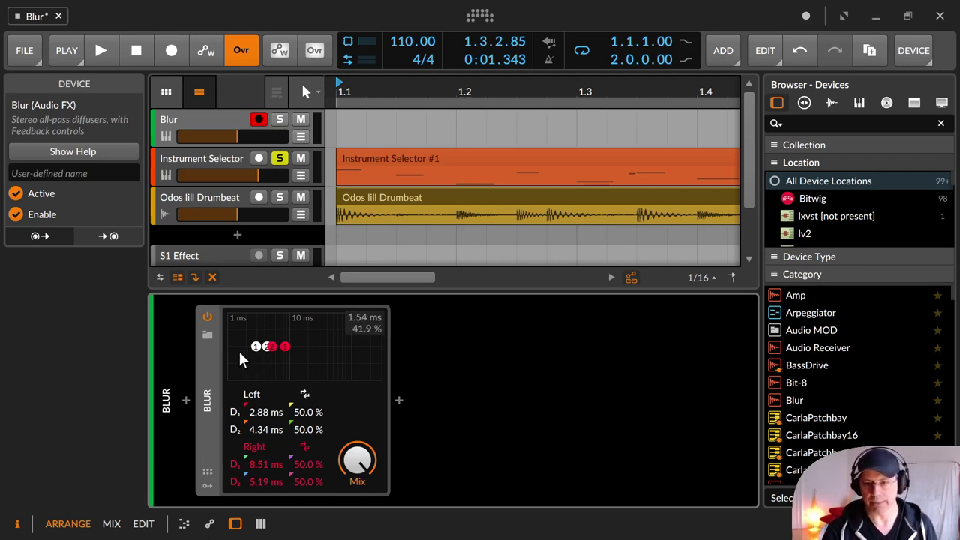
# Toggle the Blur device off and back on, and browse its presets without loading any.
pyautogui.click(210, 311)
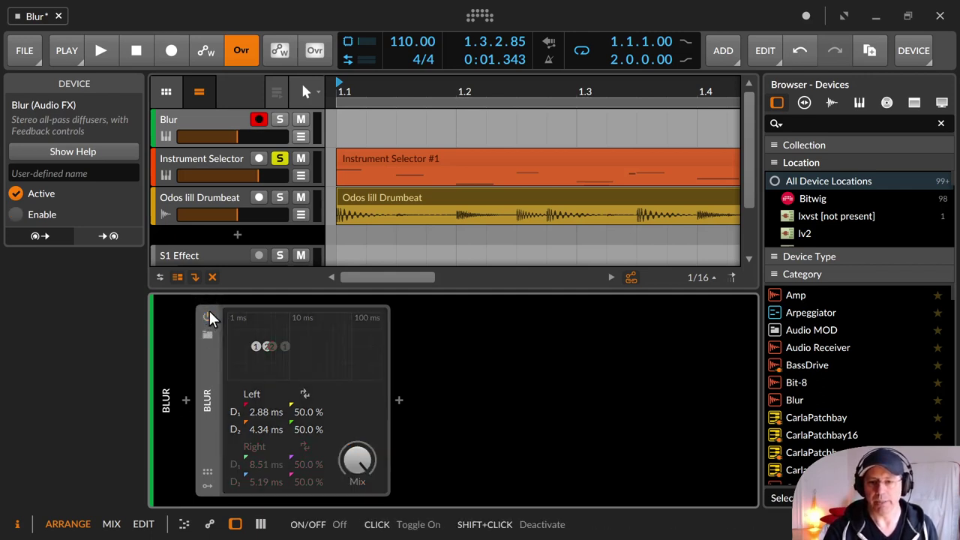
pyautogui.click(210, 312)
pyautogui.click(208, 334)
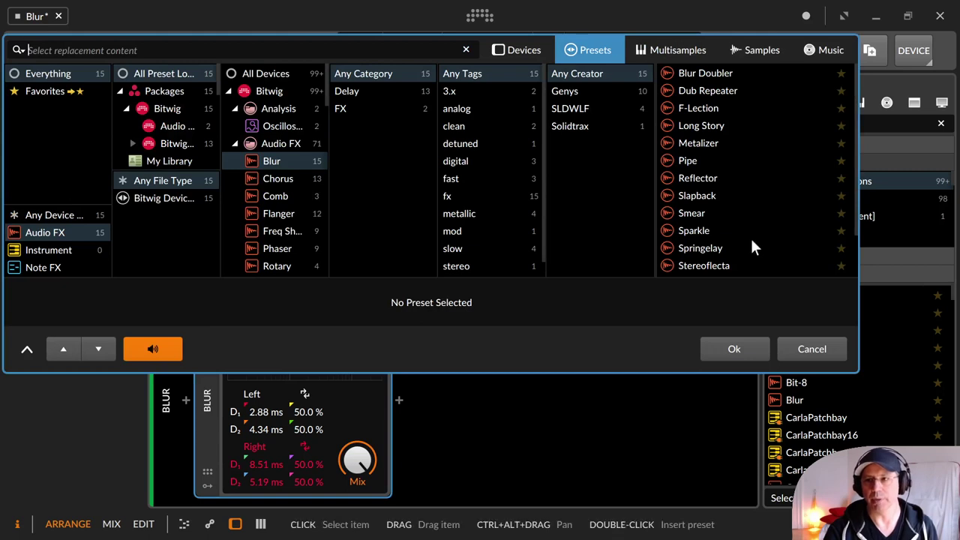
pyautogui.scroll(-2, 740, 193)
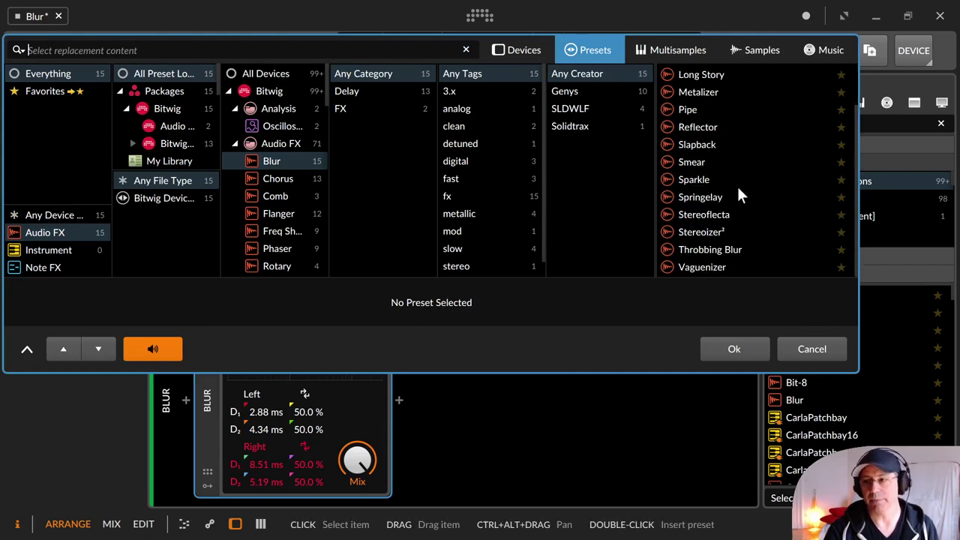
pyautogui.click(813, 349)
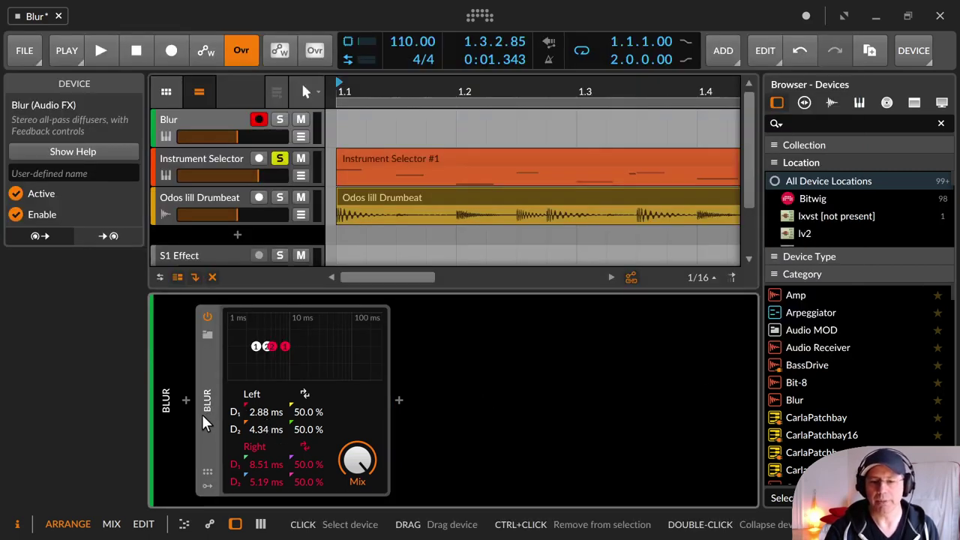
# Show the Blur device's remote controls and its modulator slots, and hide both again.
pyautogui.click(97, 174)
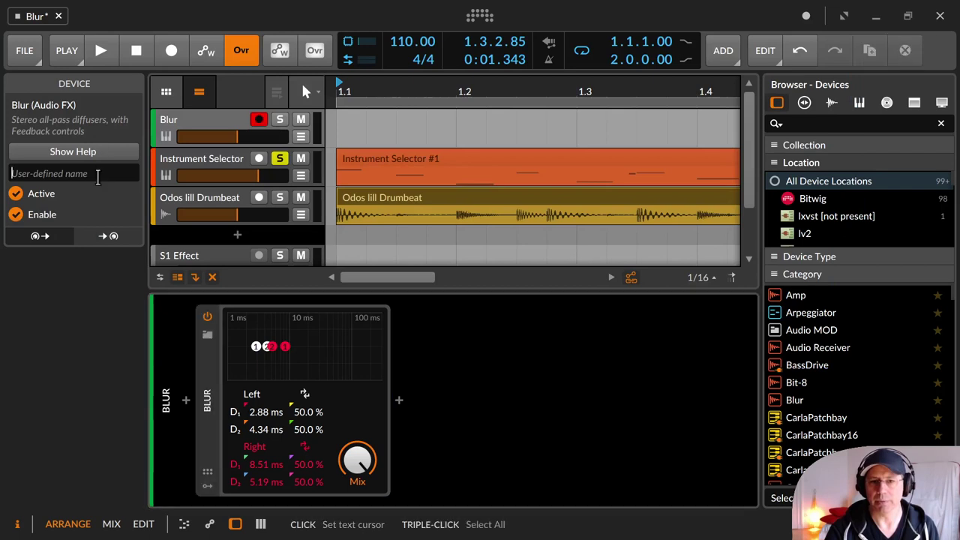
pyautogui.click(206, 382)
pyautogui.click(210, 474)
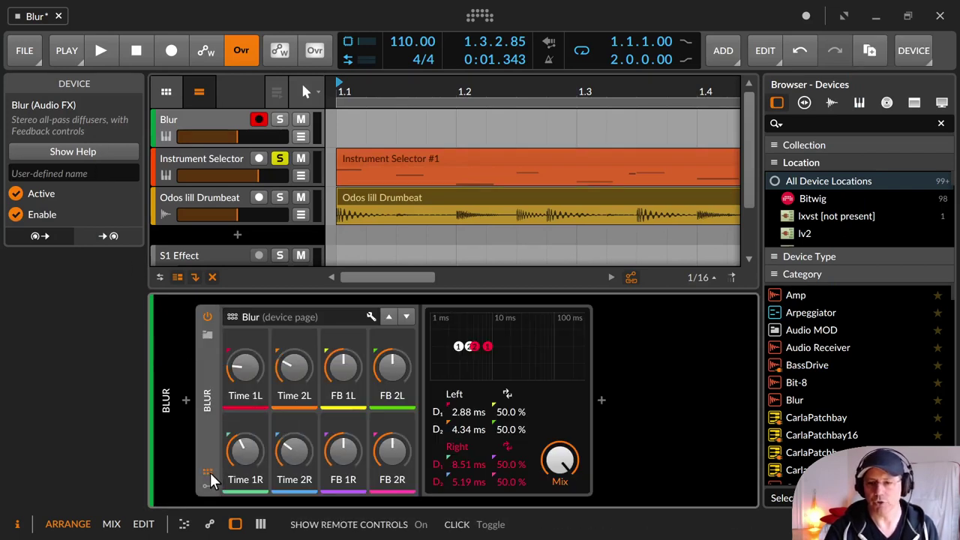
pyautogui.click(210, 485)
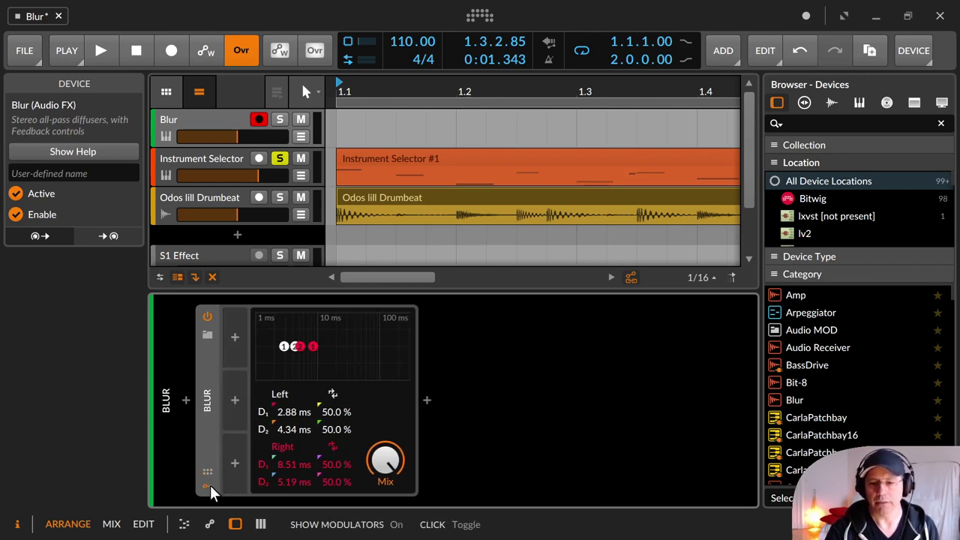
pyautogui.click(208, 485)
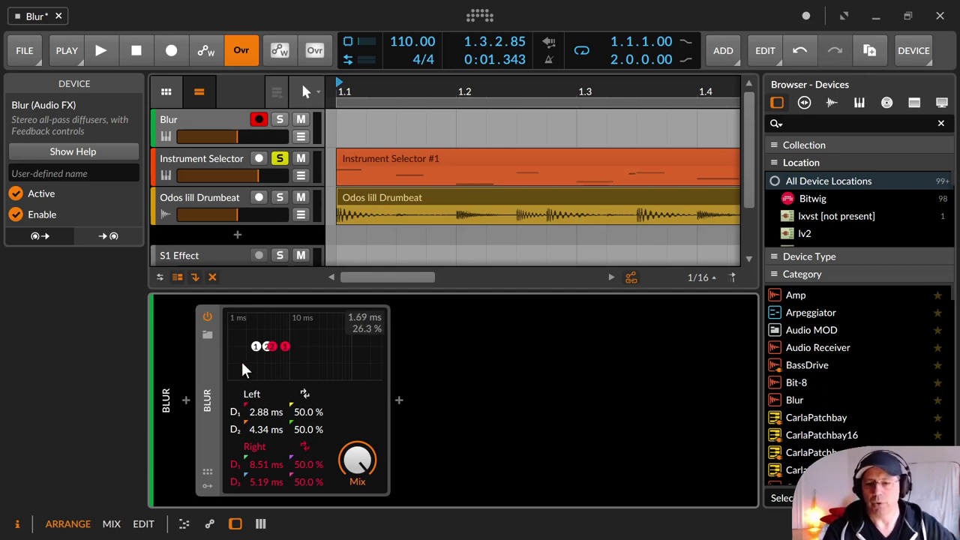
# Reposition Blur's diffuser dots to about 2.15 ms/67.4 % and 4.34 ms/69.4 % left, 5.81 ms/28.1 % and 2.14 ms/32.6 % right.
pyautogui.moveTo(256, 346)
pyautogui.mouseDown()
pyautogui.moveTo(255, 338)
pyautogui.moveTo(247, 343)
pyautogui.mouseUp()
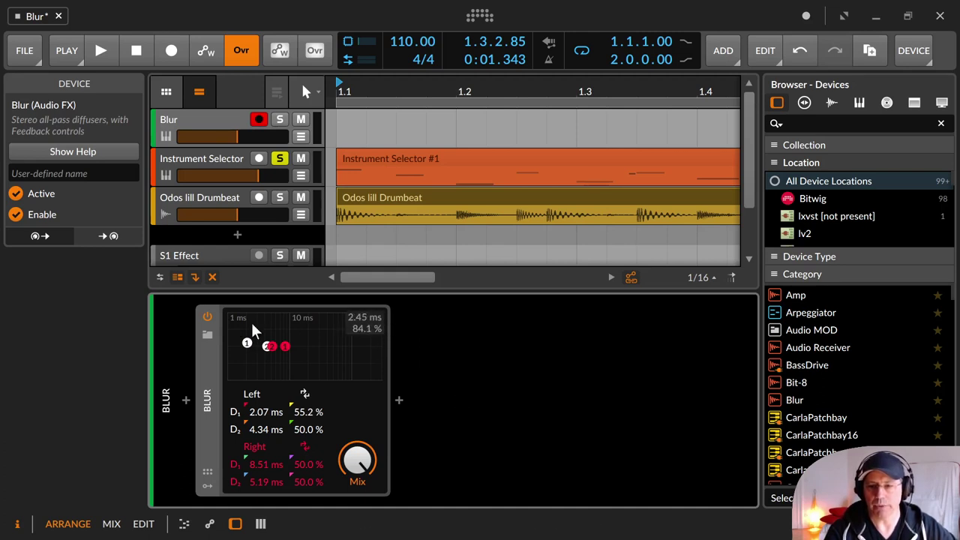
pyautogui.moveTo(286, 351)
pyautogui.mouseDown()
pyautogui.moveTo(417, 354)
pyautogui.moveTo(289, 347)
pyautogui.mouseUp()
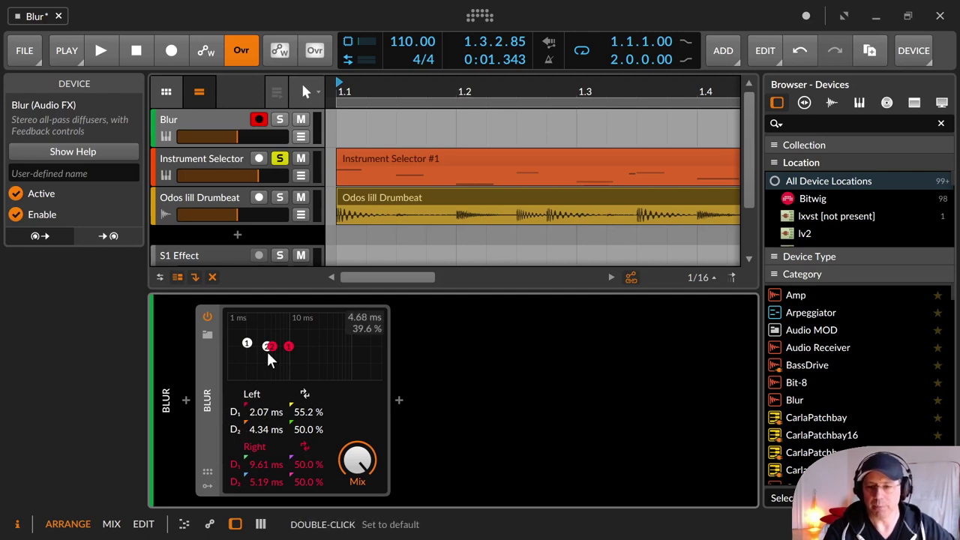
pyautogui.moveTo(267, 351)
pyautogui.mouseDown()
pyautogui.moveTo(248, 335)
pyautogui.moveTo(267, 351)
pyautogui.moveTo(248, 364)
pyautogui.moveTo(279, 355)
pyautogui.moveTo(263, 360)
pyautogui.moveTo(264, 337)
pyautogui.mouseUp()
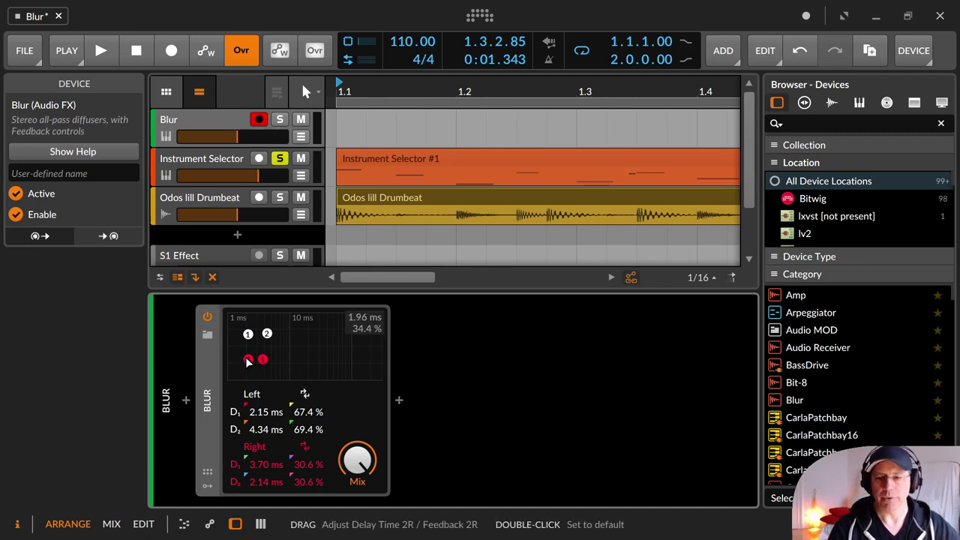
pyautogui.moveTo(247, 359); pyautogui.dragTo(269, 355)
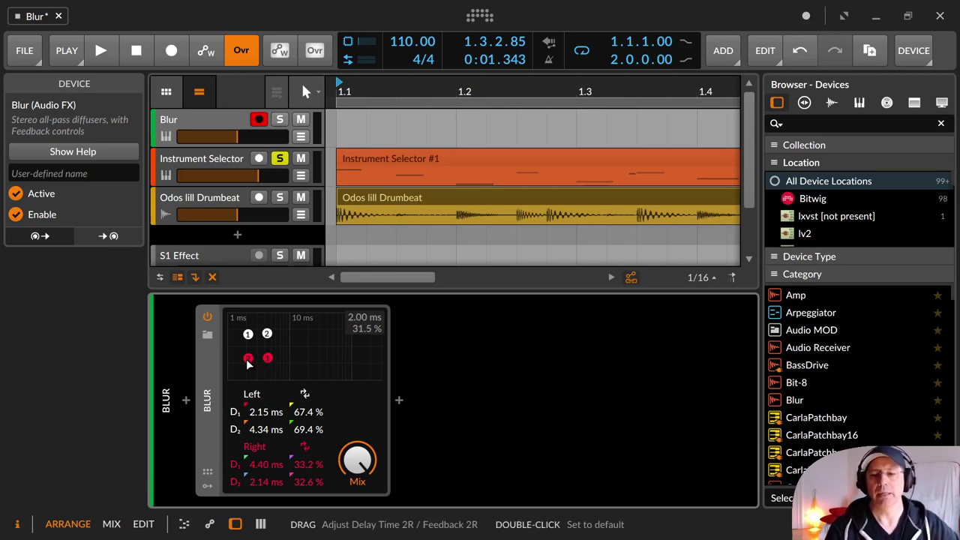
pyautogui.moveTo(268, 359)
pyautogui.mouseDown()
pyautogui.moveTo(338, 359)
pyautogui.moveTo(291, 364)
pyautogui.moveTo(301, 326)
pyautogui.moveTo(298, 368)
pyautogui.moveTo(301, 336)
pyautogui.moveTo(300, 349)
pyautogui.moveTo(299, 341)
pyautogui.moveTo(276, 362)
pyautogui.mouseUp()
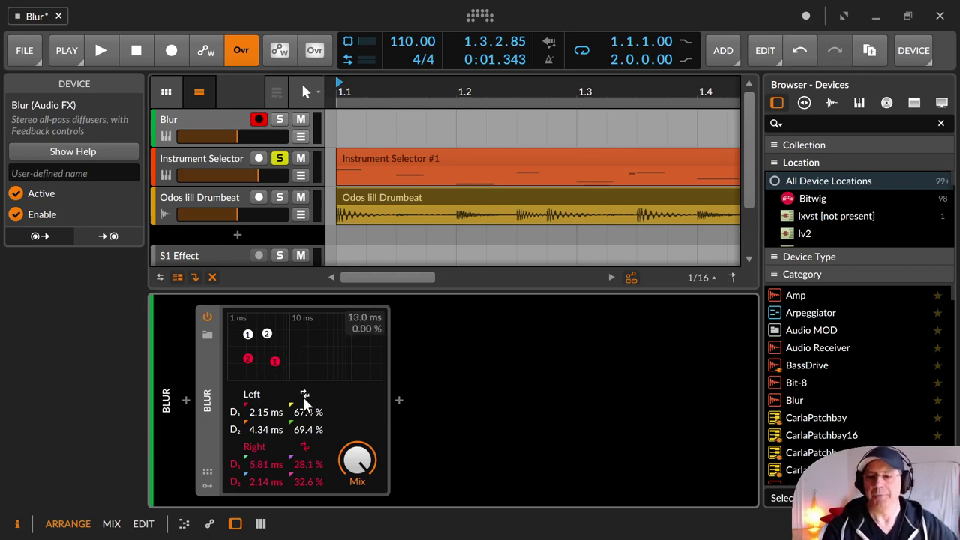
# Sweep Blur's Mix down to about 0.57 % and back up to full, and consult the device's help page.
pyautogui.moveTo(358, 455); pyautogui.dragTo(358, 523)
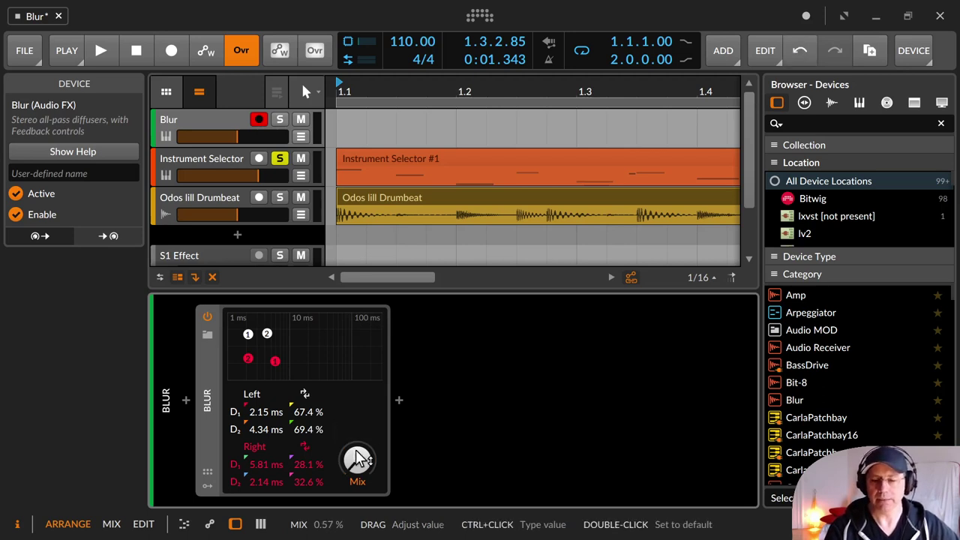
pyautogui.moveTo(357, 458); pyautogui.dragTo(358, 420)
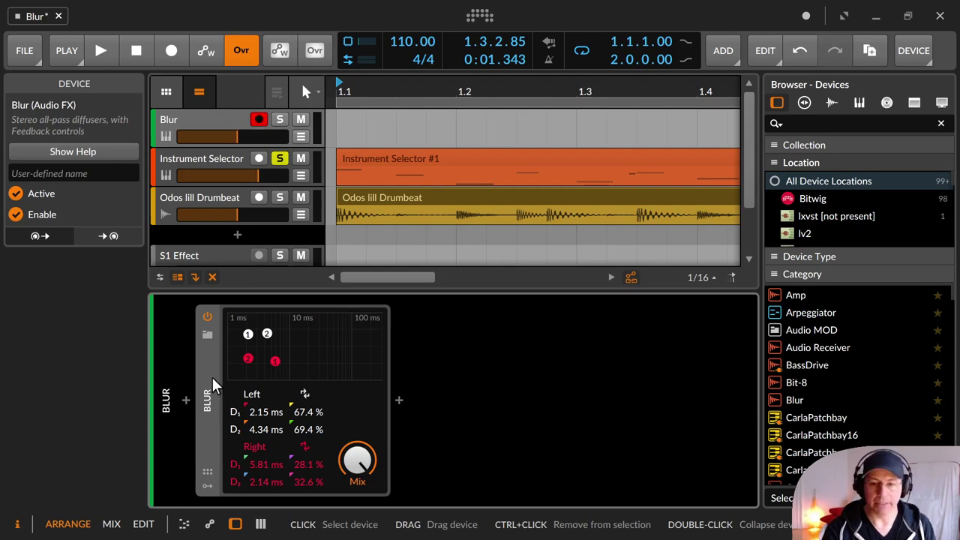
pyautogui.press('F1')
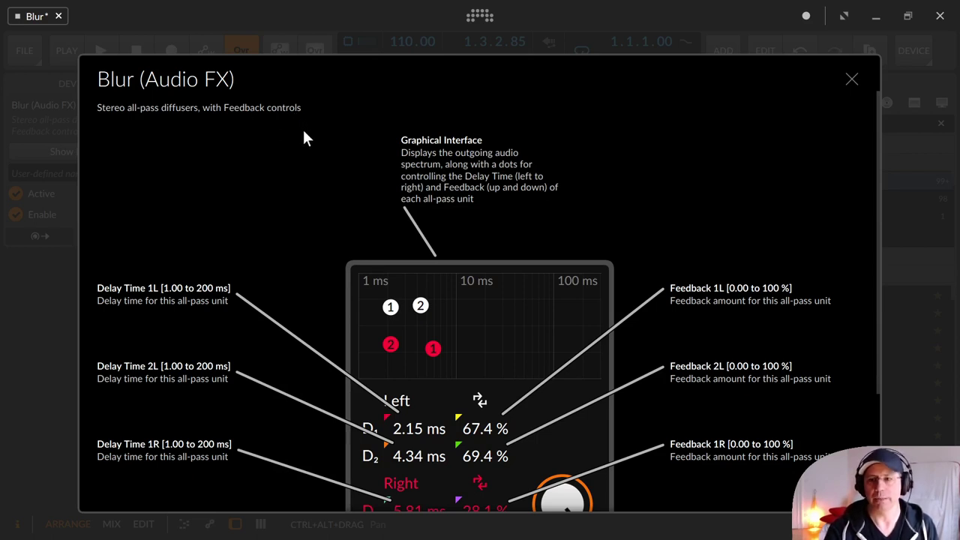
pyautogui.click(294, 161)
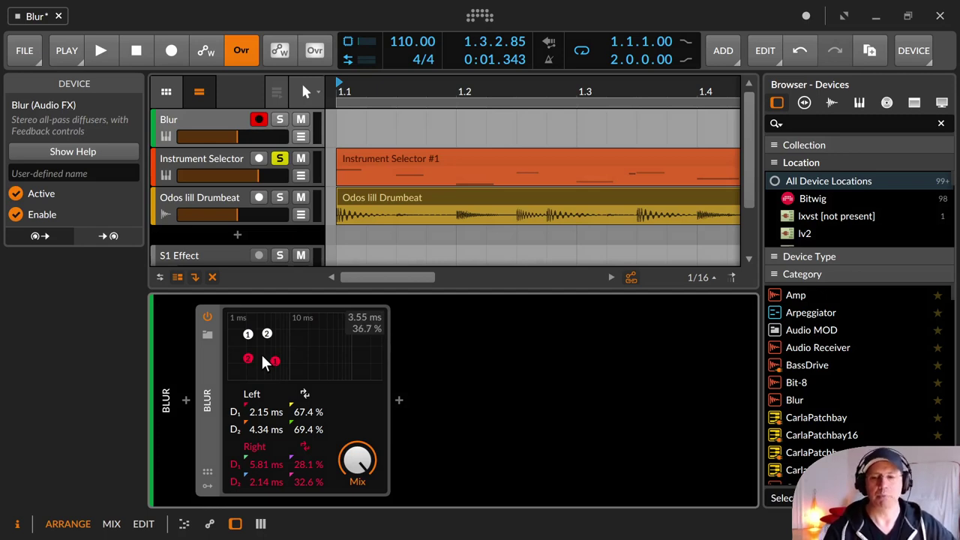
# On the Instrument Selector track, activate the Blur layer and show its device chain.
pyautogui.click(209, 158)
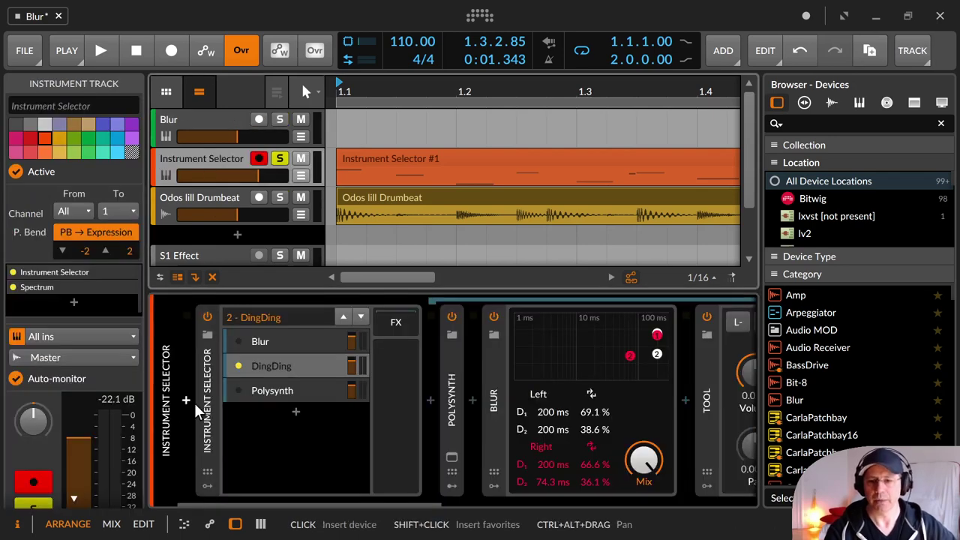
pyautogui.click(237, 345)
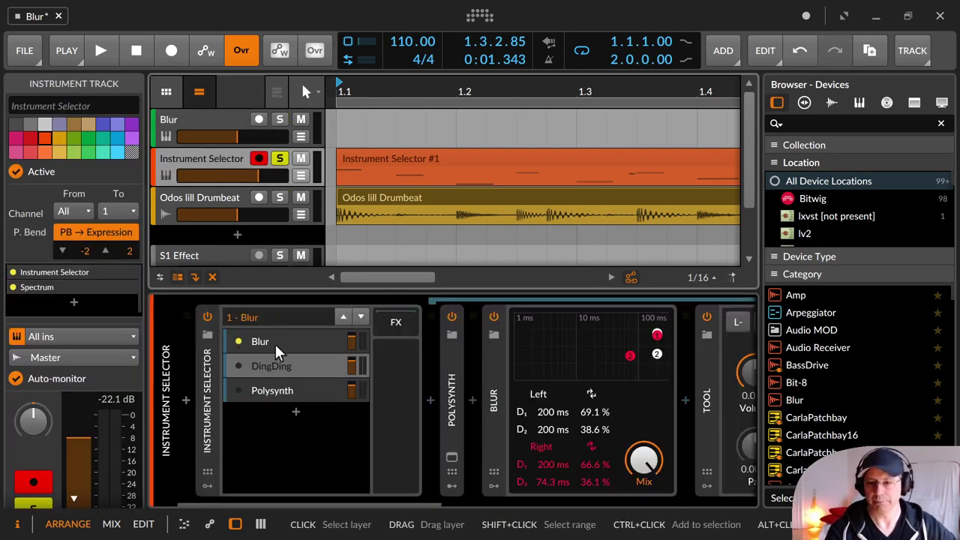
pyautogui.click(274, 342)
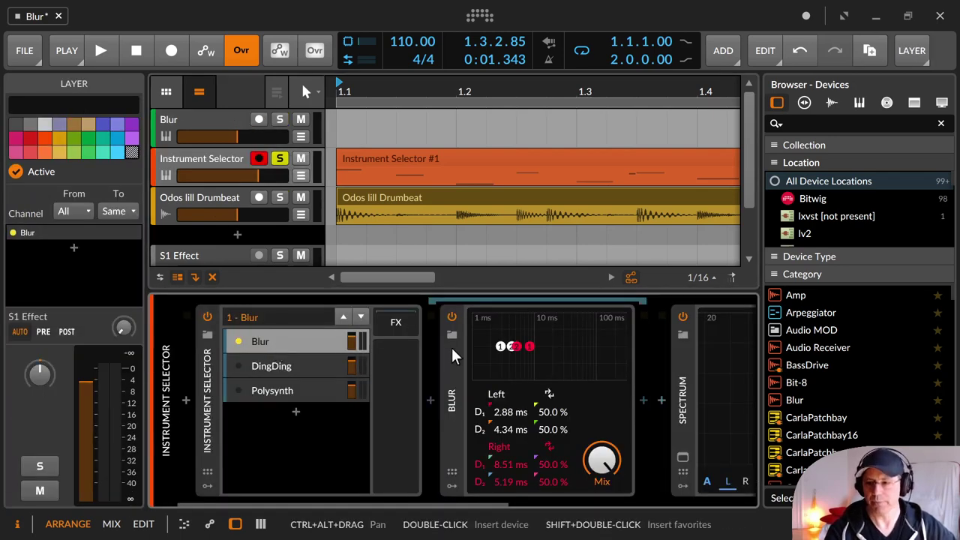
# Insert a Polymer synth ahead of Blur in the layer's device chain and collapse the synth.
pyautogui.click(432, 401)
pyautogui.write('pol')
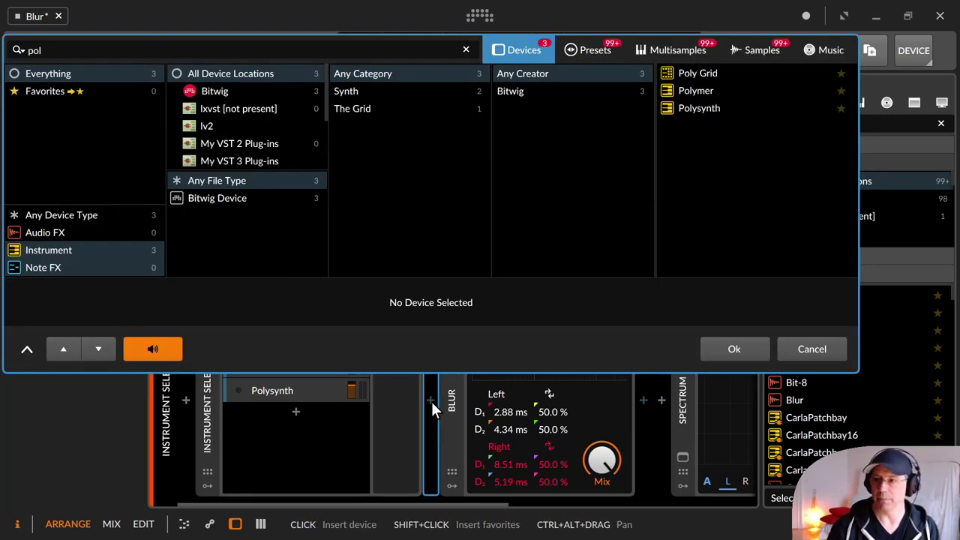
pyautogui.press('Down')
pyautogui.press('Down')
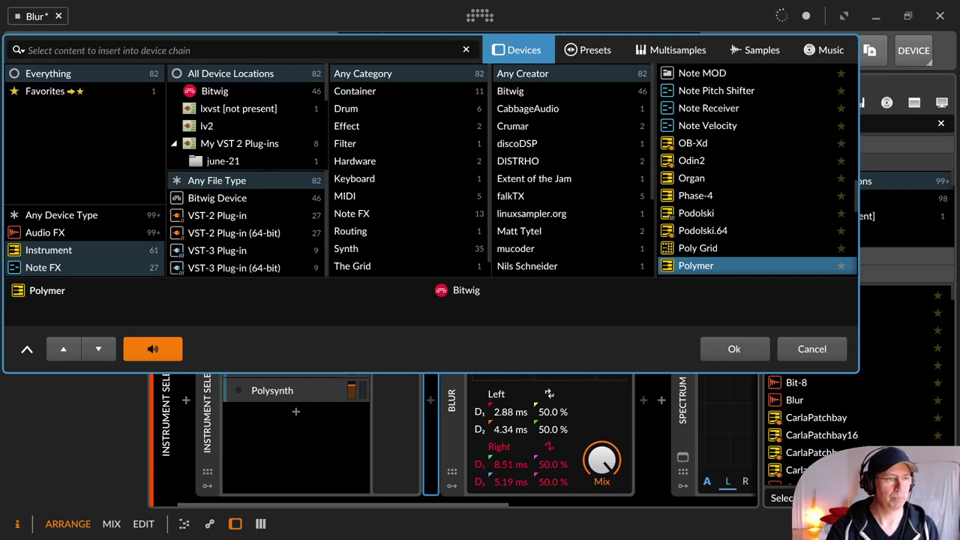
pyautogui.press('Return')
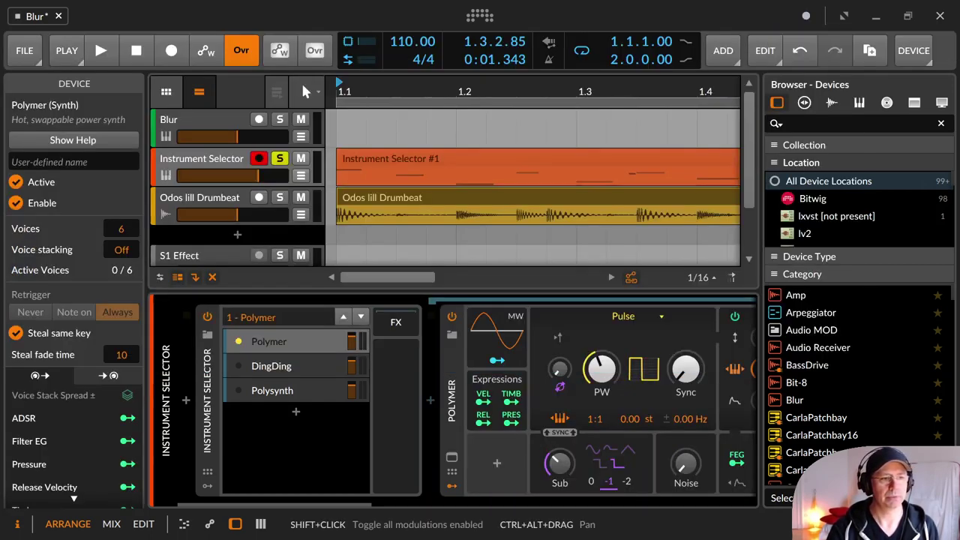
pyautogui.doubleClick(455, 429)
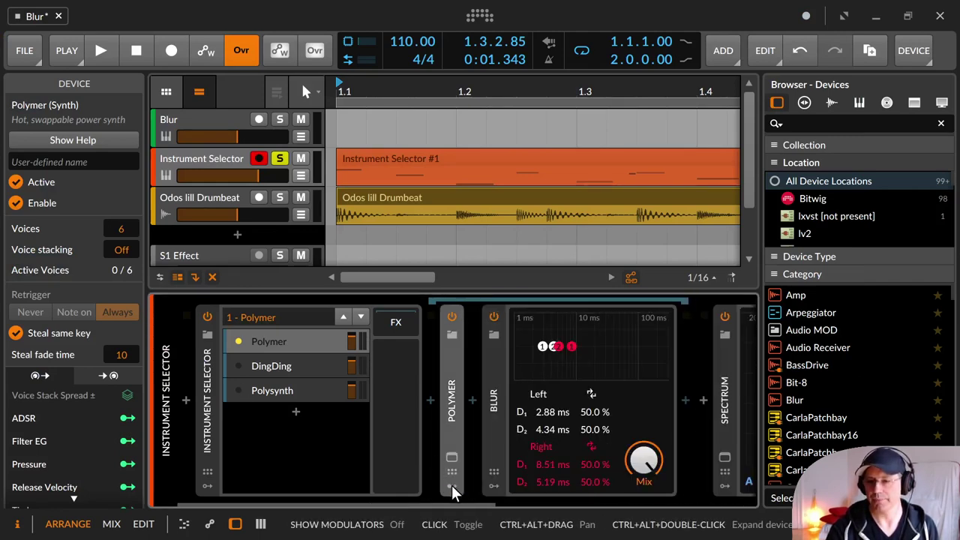
# Switch Blur off, play the Instrument Selector #1 clip dry, and return playback to the start.
pyautogui.click(492, 316)
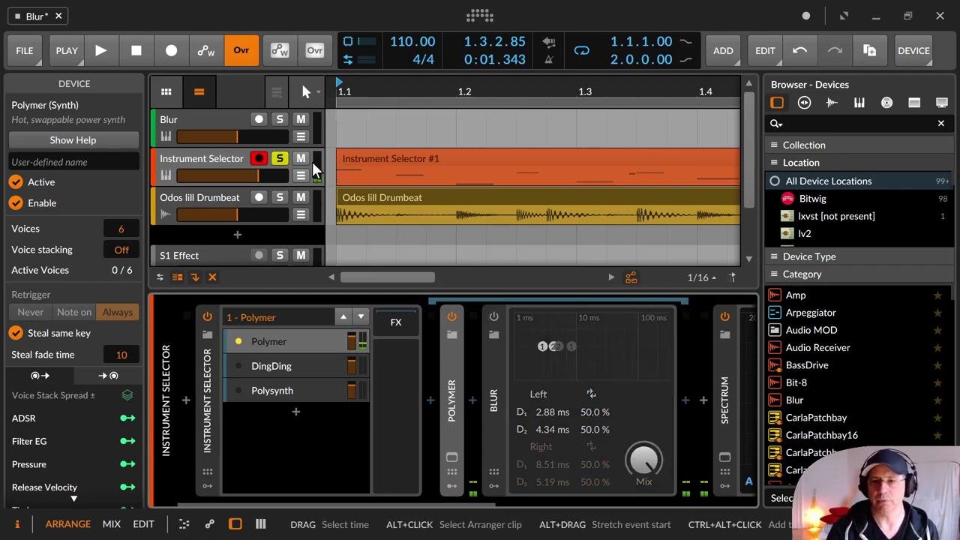
pyautogui.click(368, 161)
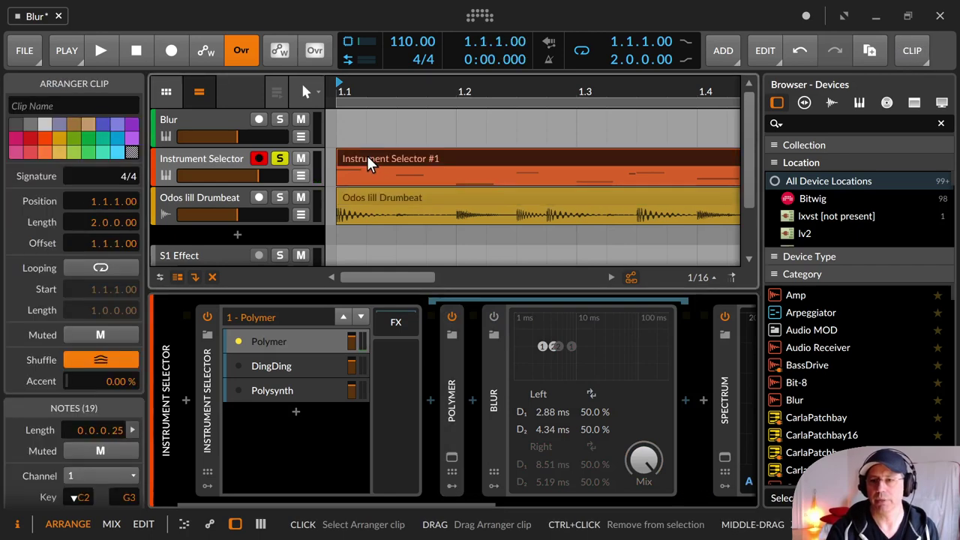
pyautogui.moveTo(368, 161); pyautogui.dragTo(367, 228)
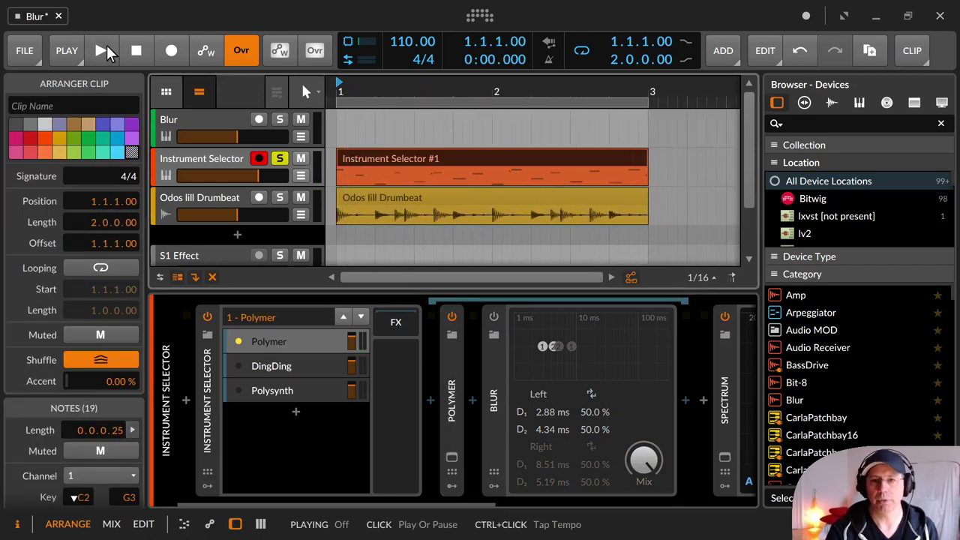
pyautogui.click(107, 45)
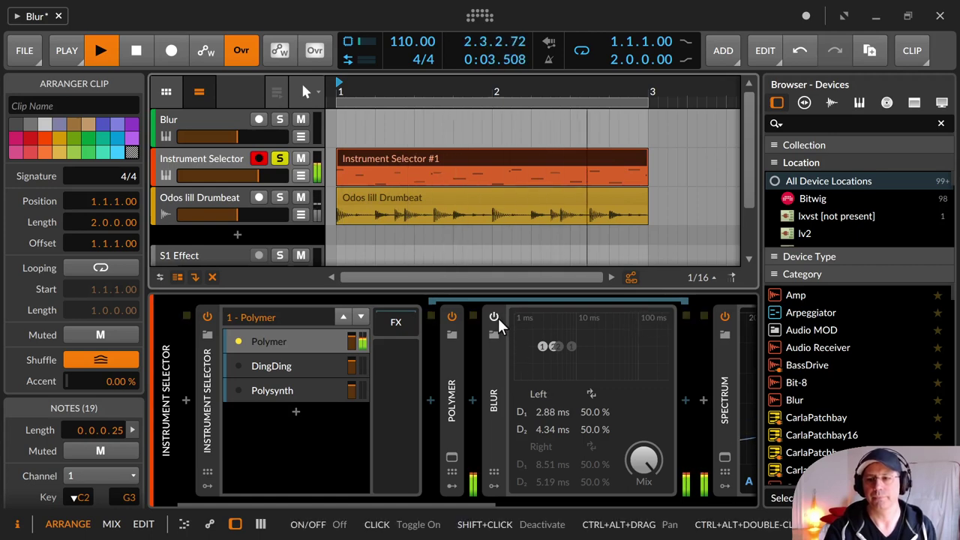
pyautogui.press('space')
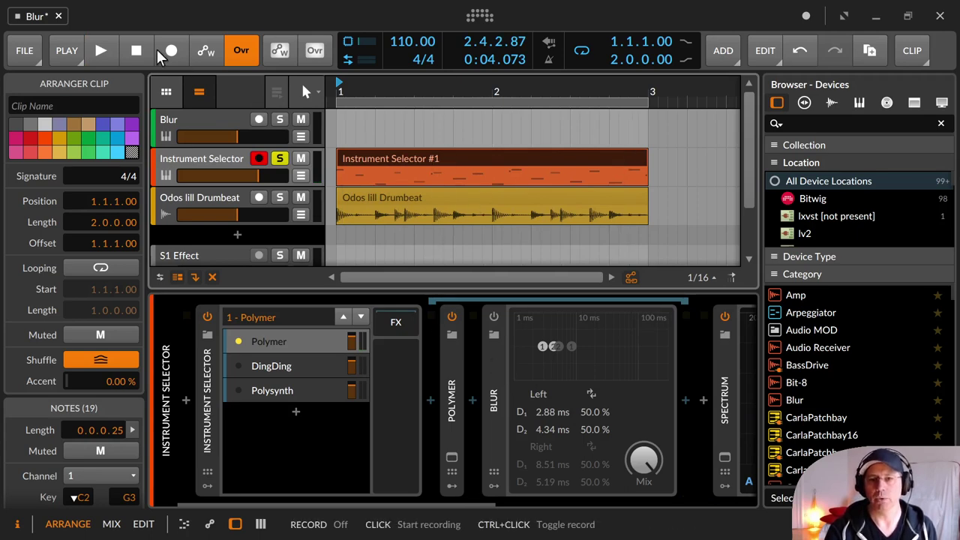
pyautogui.click(125, 46)
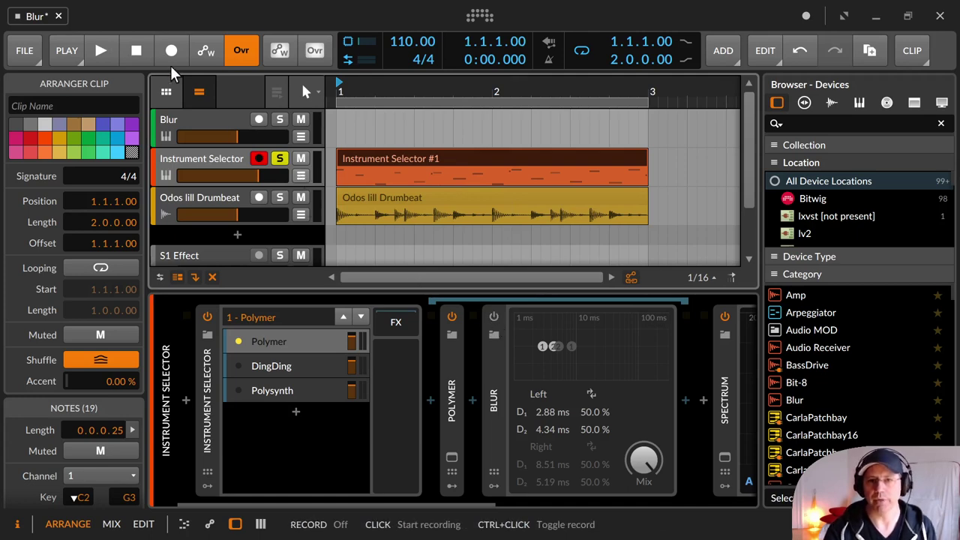
# Play the clip from the start while switching Blur on and off repeatedly to compare the sound.
pyautogui.click(110, 53)
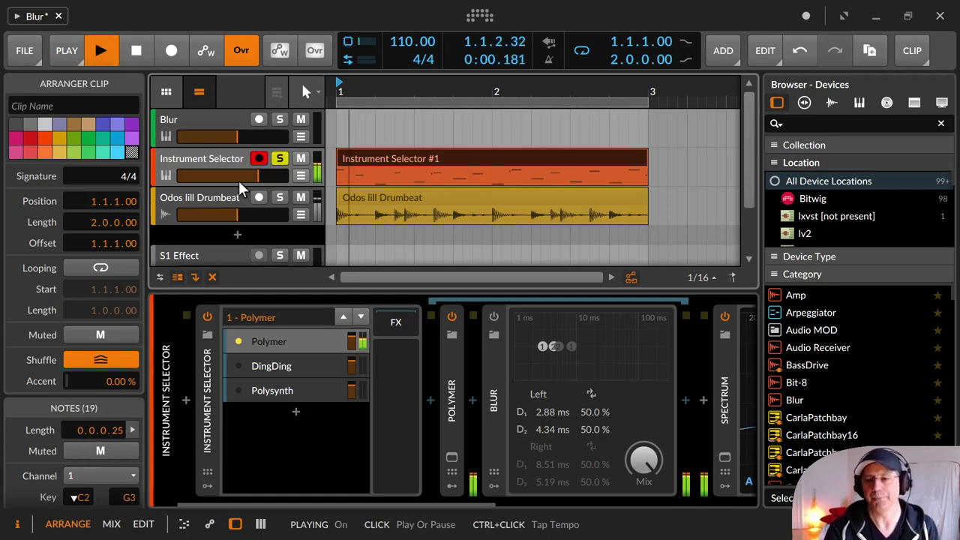
pyautogui.click(491, 314)
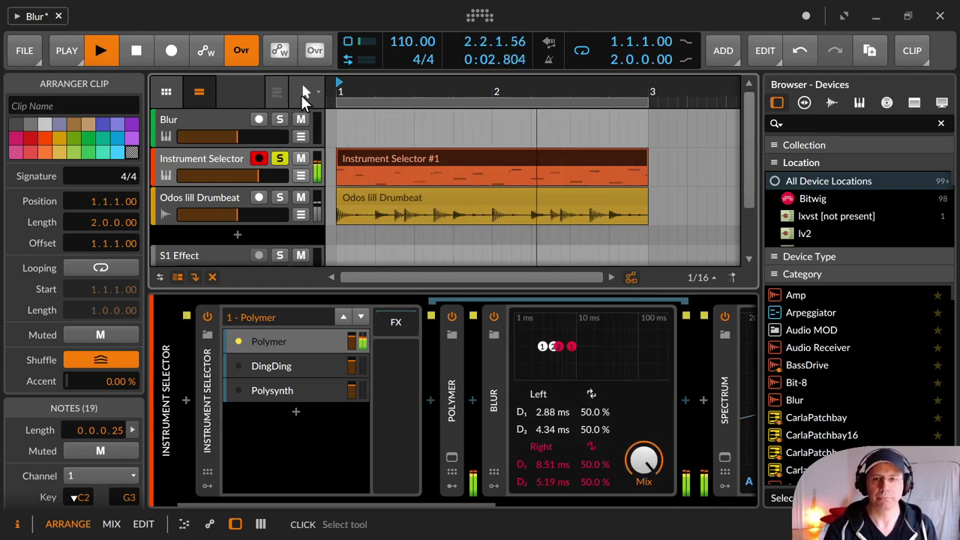
pyautogui.click(493, 317)
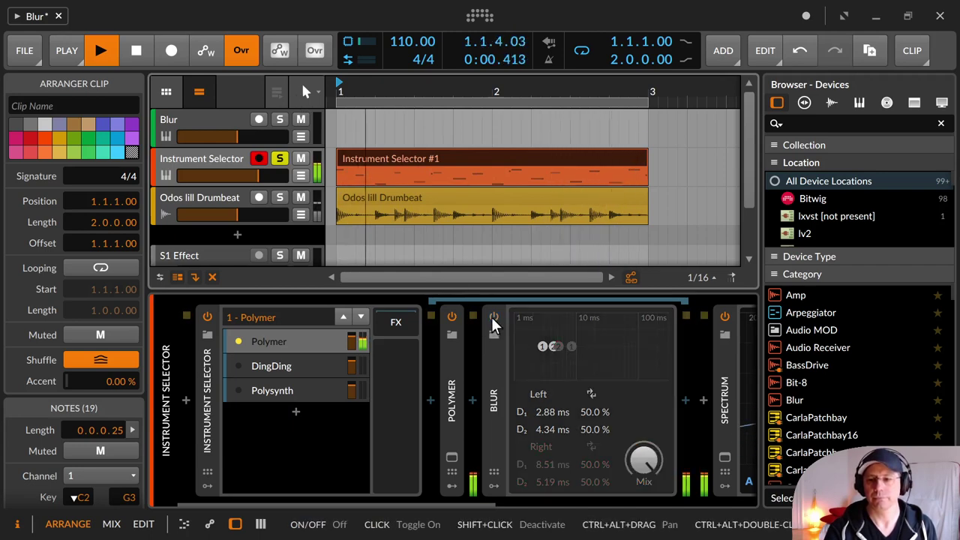
pyautogui.click(491, 317)
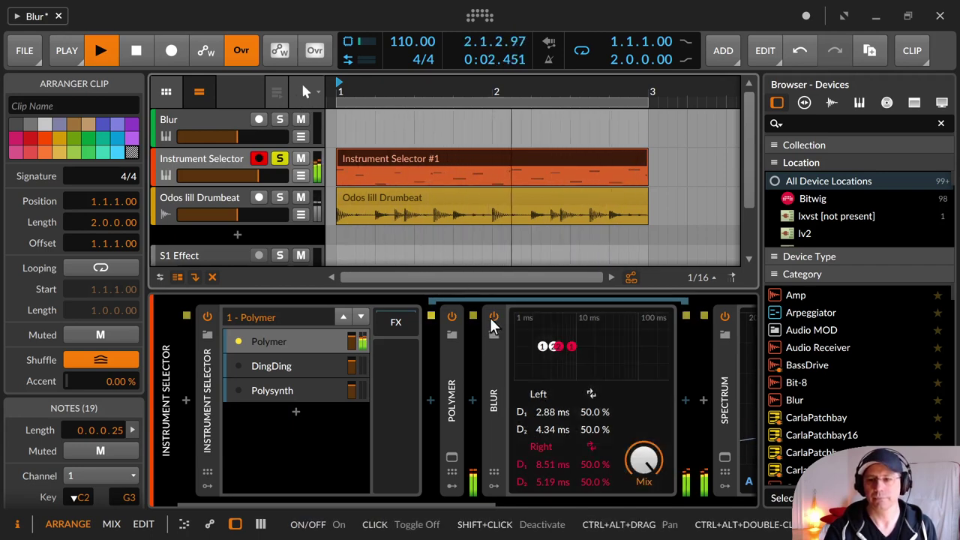
pyautogui.click(495, 317)
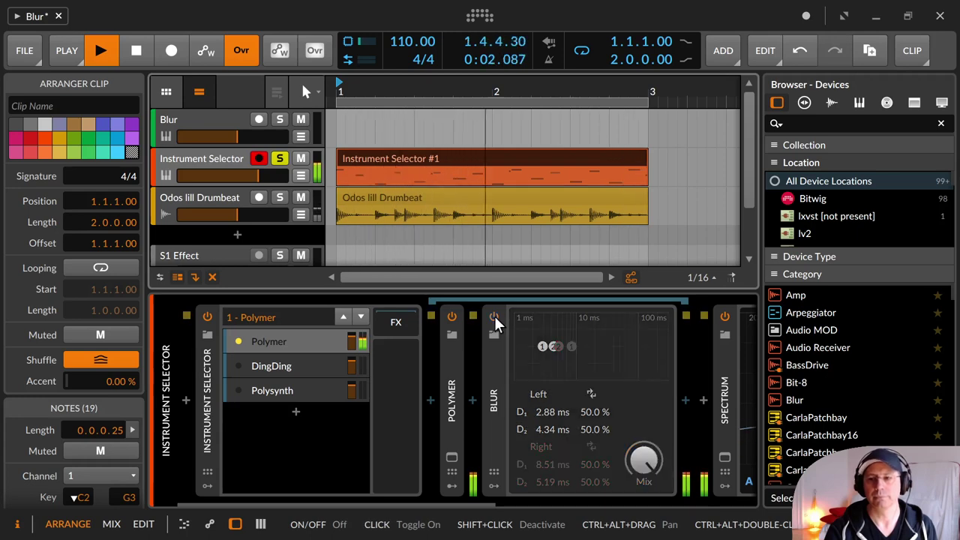
# Toggle Blur on and back off during playback to compare the Polymer sound, and stop the clip.
pyautogui.click(495, 316)
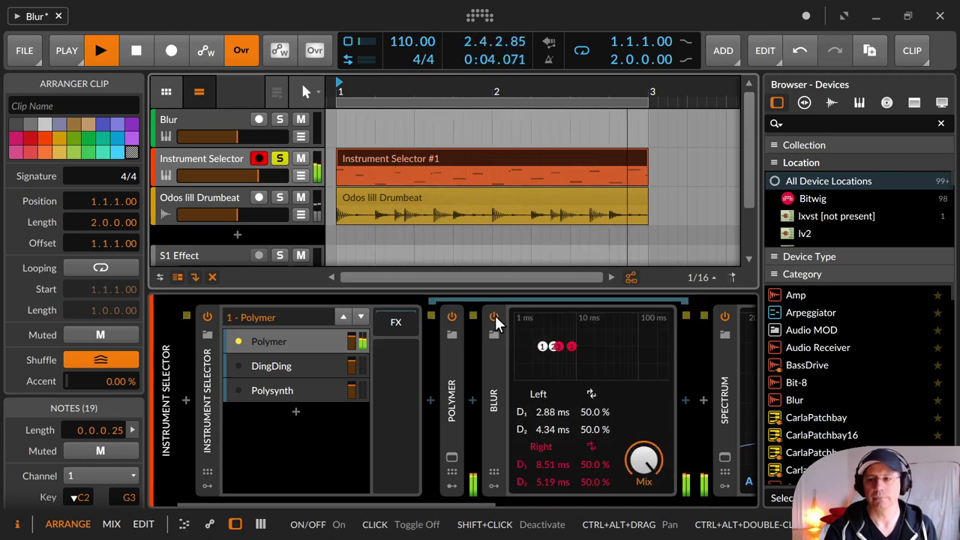
pyautogui.click(495, 316)
pyautogui.press('space')
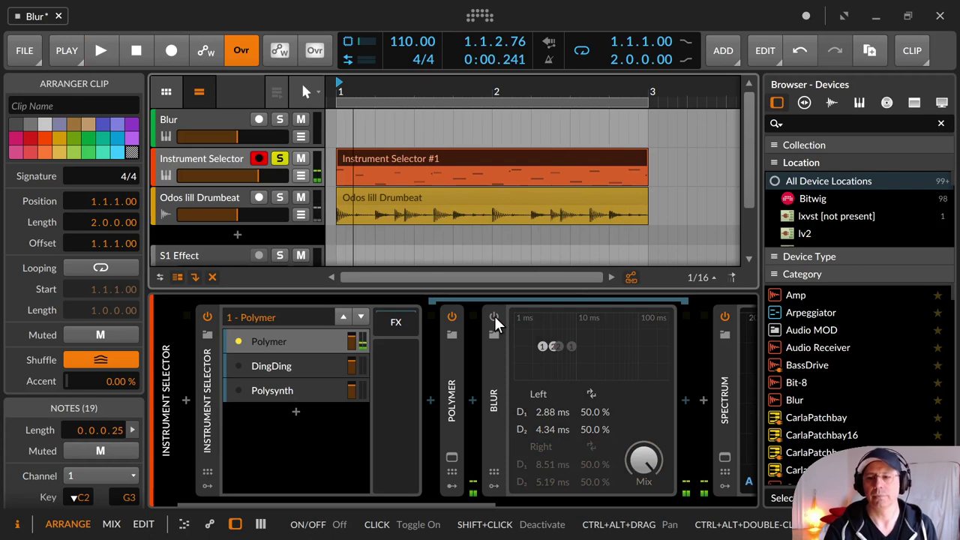
# Select the Blur device and toggle it on and back off.
pyautogui.click(497, 366)
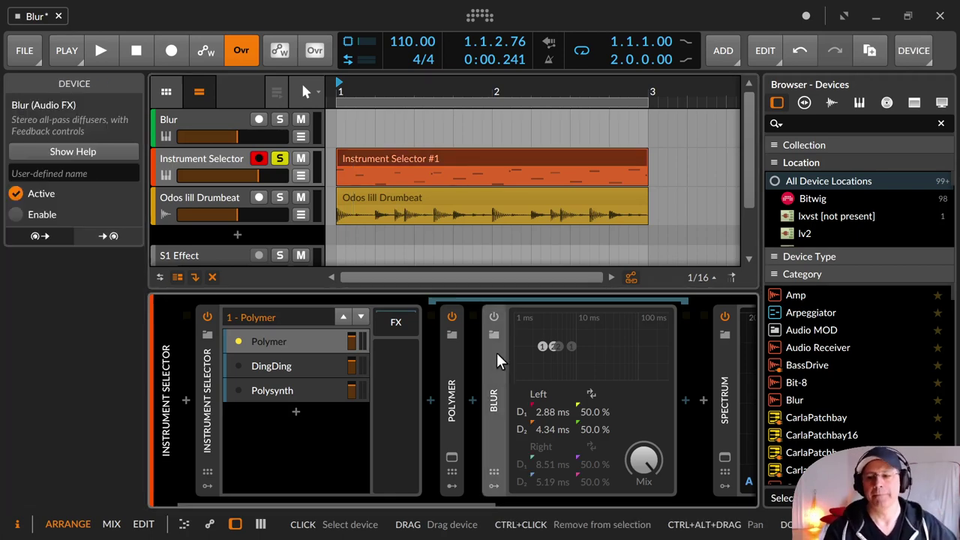
pyautogui.click(495, 316)
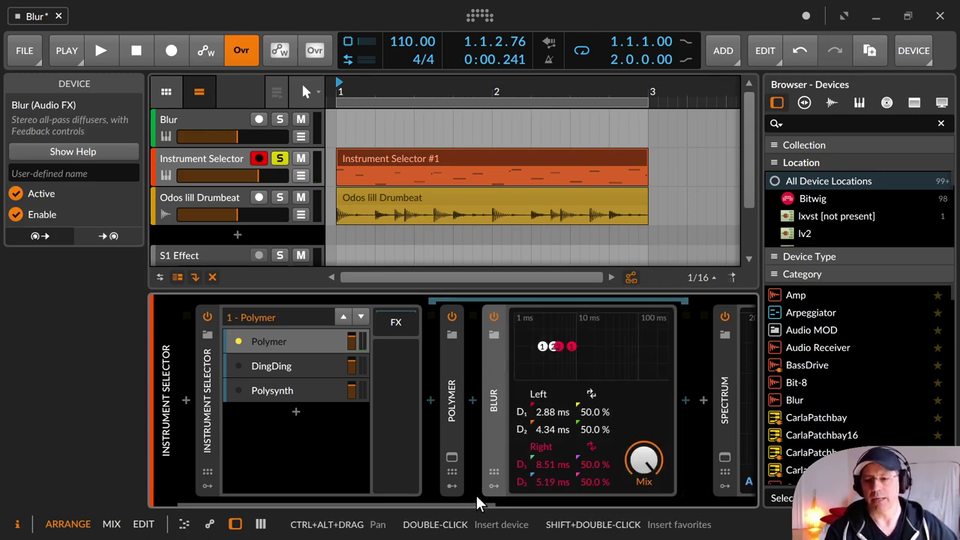
pyautogui.moveTo(477, 511); pyautogui.dragTo(540, 512)
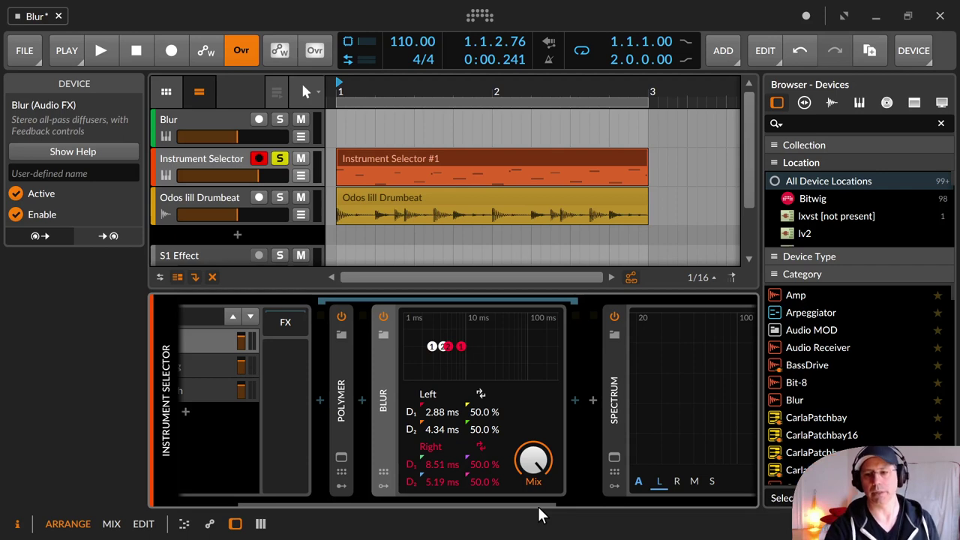
pyautogui.click(383, 317)
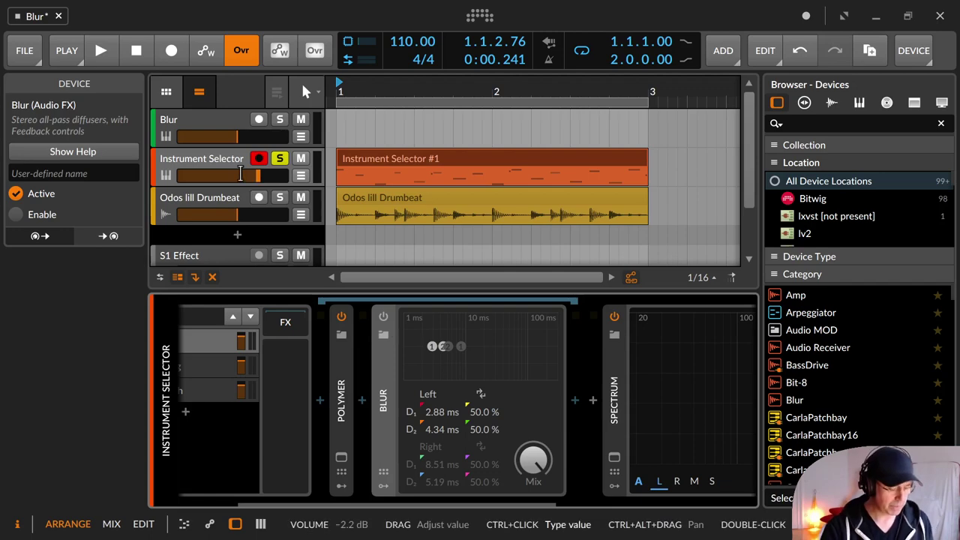
# Add a new instrument track below Instrument Selector and insert a Phase-4 synth on it.
pyautogui.hotkey('ctrl', 't')
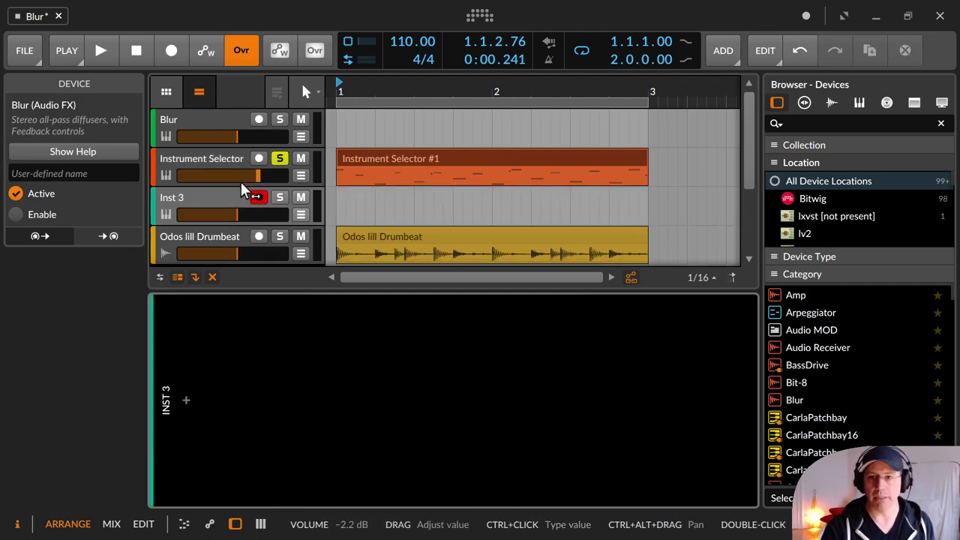
pyautogui.click(187, 401)
pyautogui.write('phase')
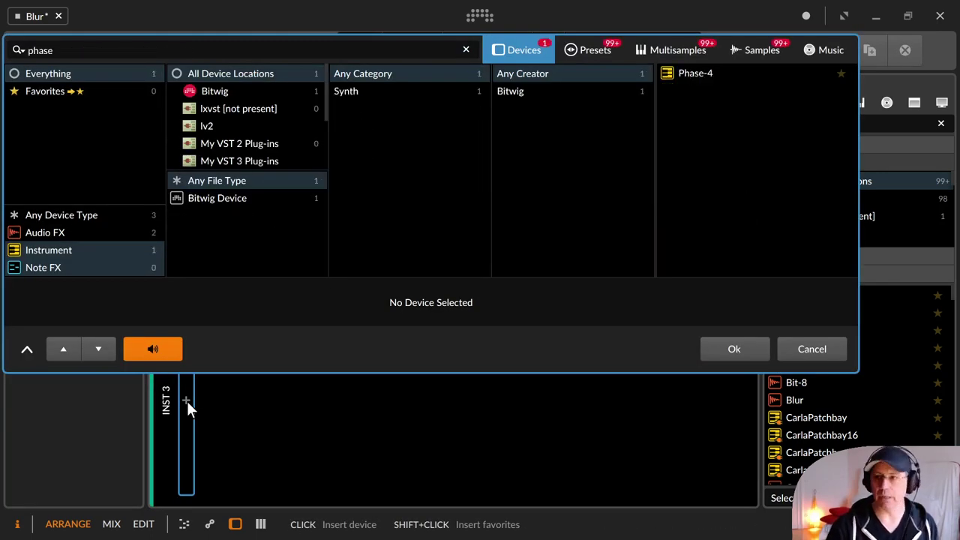
pyautogui.press('Down')
pyautogui.press('Return')
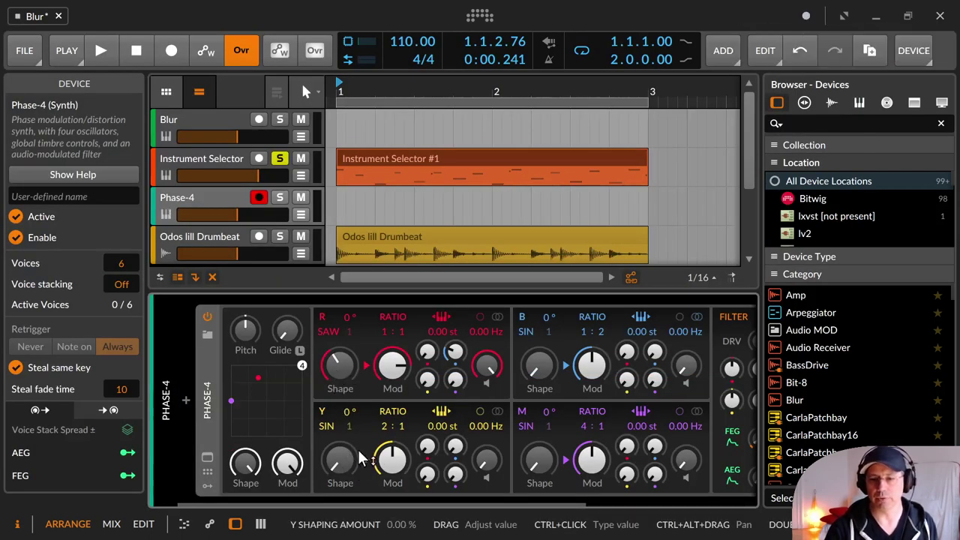
# Set Phase-4 oscillator R to the SIN algorithm, open the synth's expanded view, and lower R's Shape to nearly zero.
pyautogui.moveTo(335, 334); pyautogui.dragTo(335, 327)
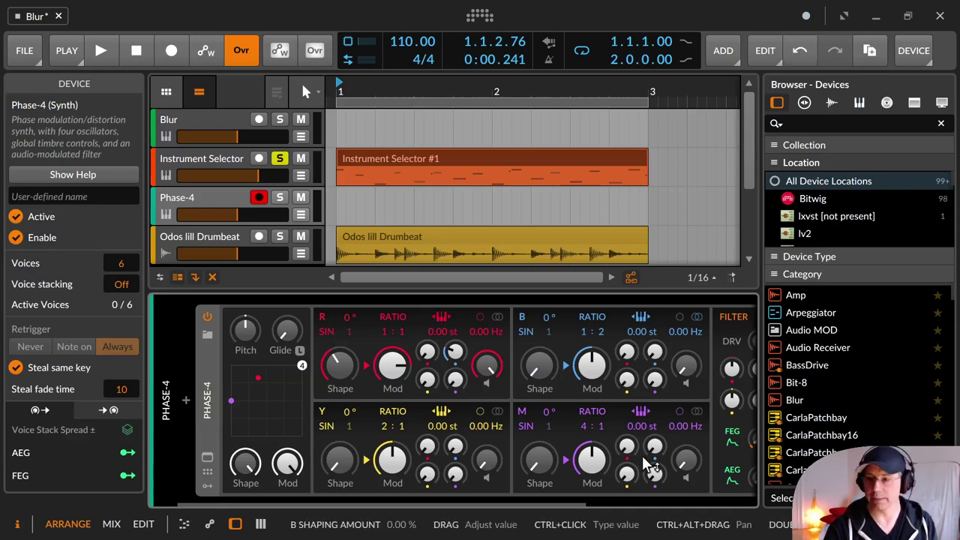
pyautogui.click(208, 458)
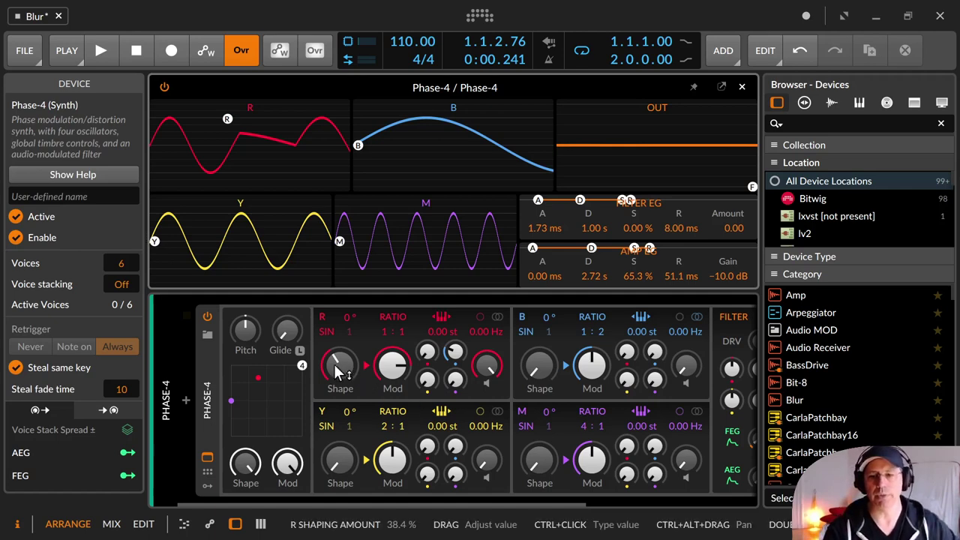
pyautogui.moveTo(334, 364); pyautogui.dragTo(334, 393)
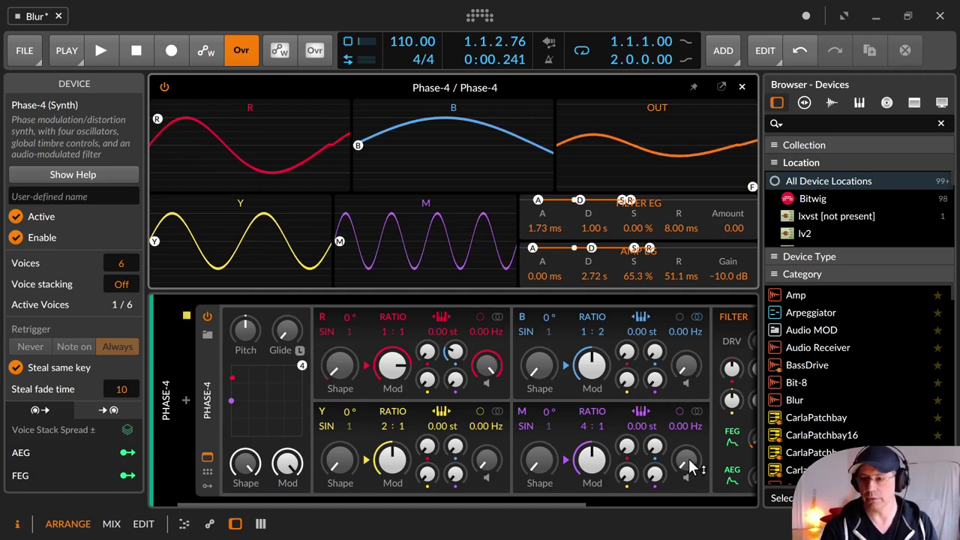
# Turn oscillator M's Mod down to zero and raise oscillator Y's volume to full.
pyautogui.moveTo(688, 461); pyautogui.dragTo(688, 459)
pyautogui.moveTo(602, 458); pyautogui.dragTo(601, 492)
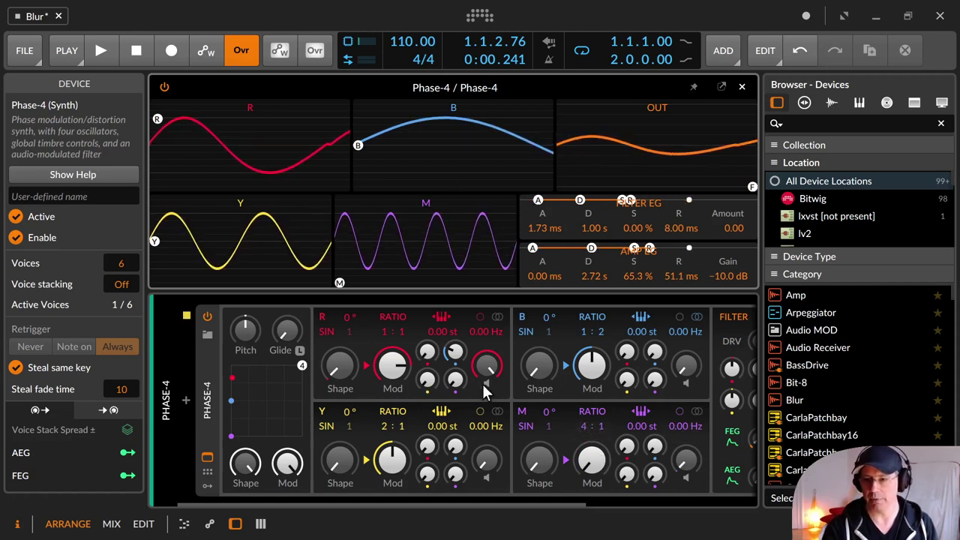
pyautogui.moveTo(486, 459); pyautogui.dragTo(486, 386)
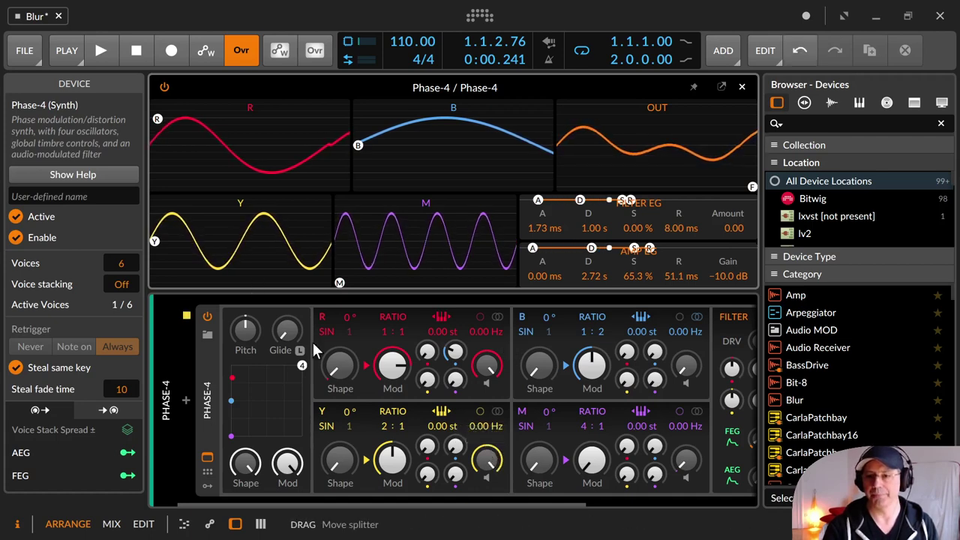
# Zero the Shape and Mod amounts of oscillators R and Y, and reset the B-to-R modulation amount.
pyautogui.moveTo(337, 366); pyautogui.dragTo(337, 366)
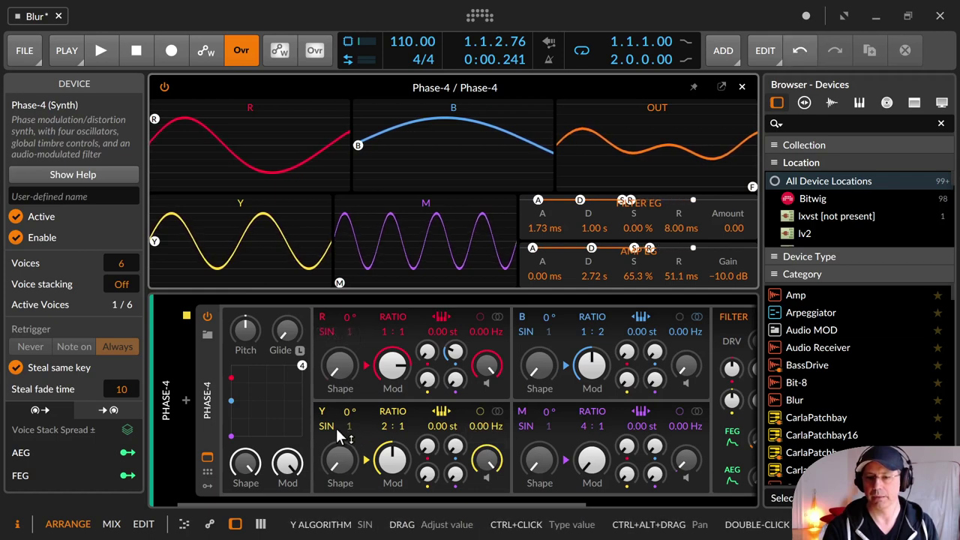
pyautogui.moveTo(339, 457); pyautogui.dragTo(339, 457)
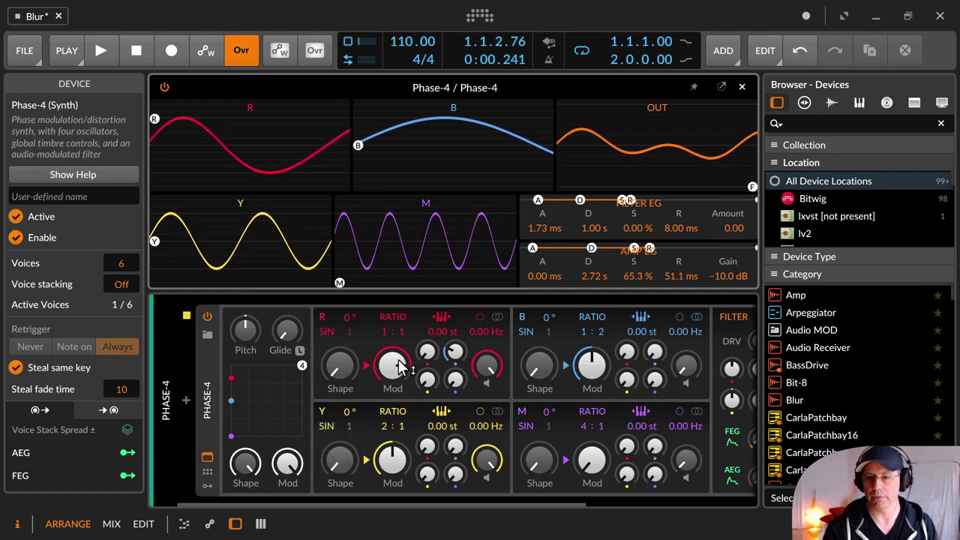
pyautogui.doubleClick(394, 365)
pyautogui.doubleClick(394, 462)
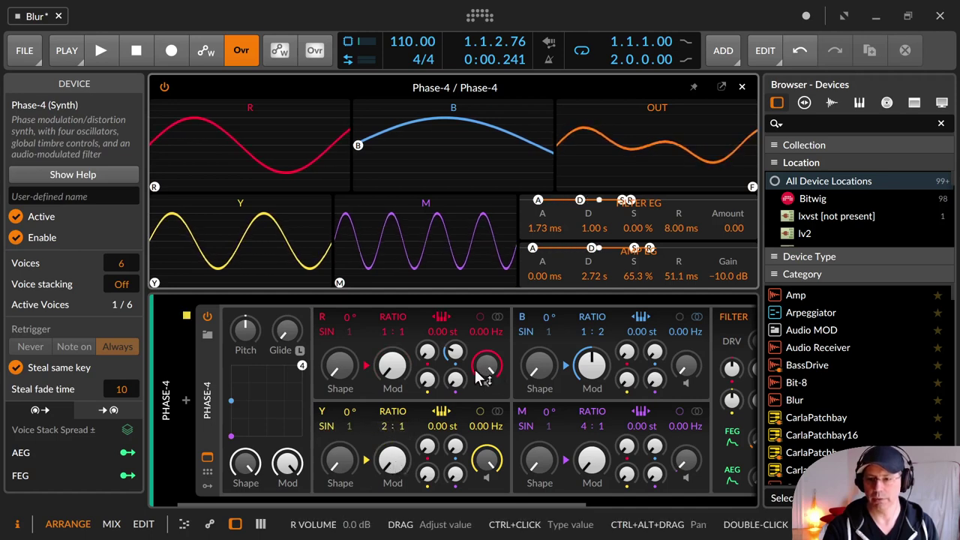
pyautogui.doubleClick(455, 351)
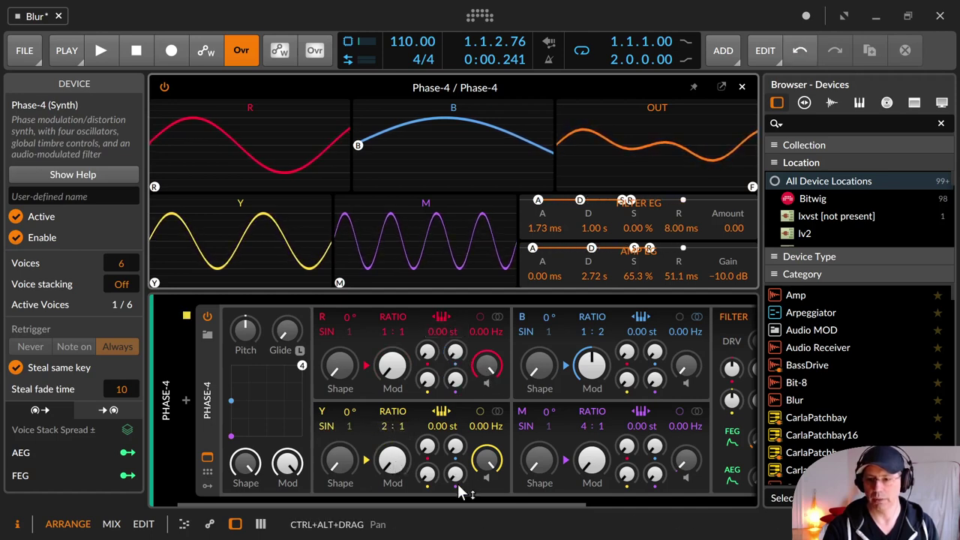
# Set oscillator Y's ratio to 1:1 and the amplitude envelope's sustain to 100 %.
pyautogui.moveTo(487, 460); pyautogui.dragTo(487, 476)
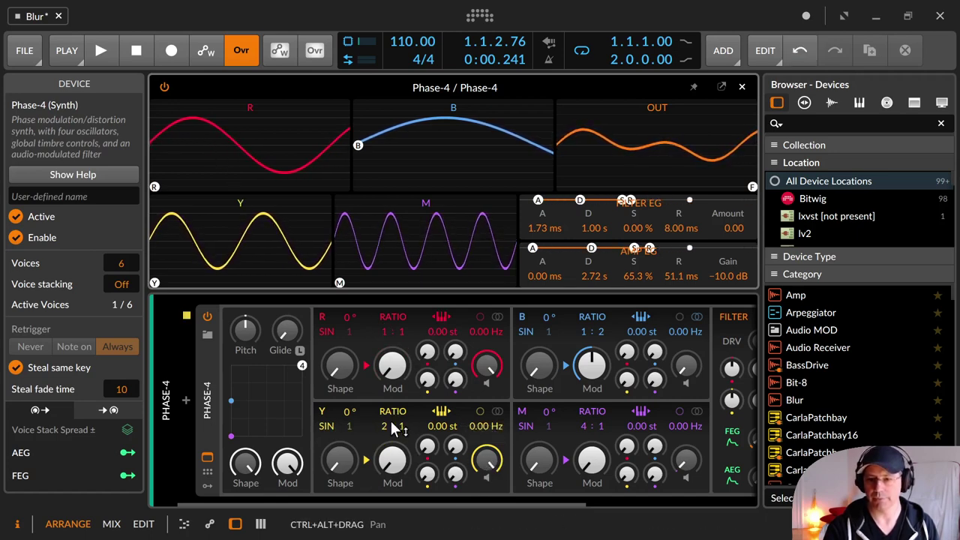
pyautogui.moveTo(396, 428); pyautogui.dragTo(396, 438)
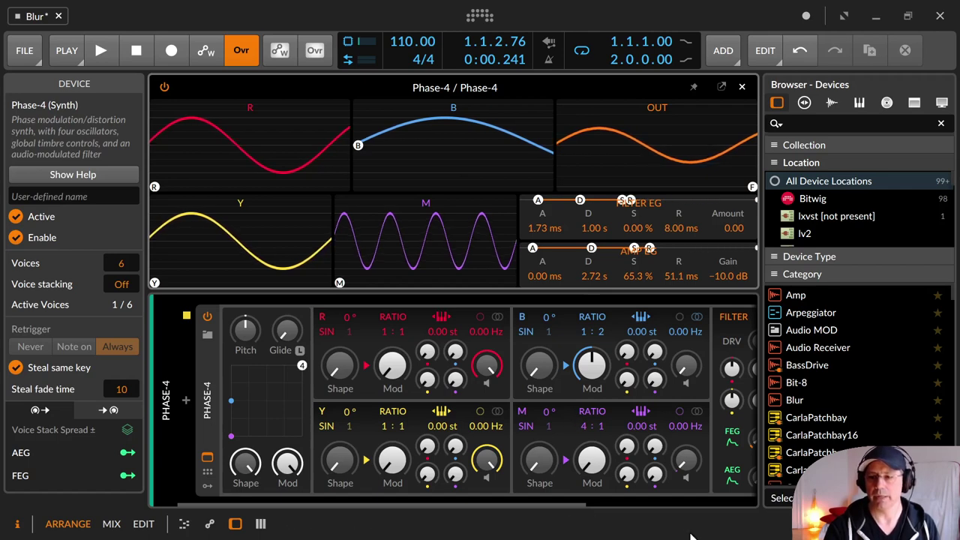
pyautogui.hscroll(5, 579, 504)
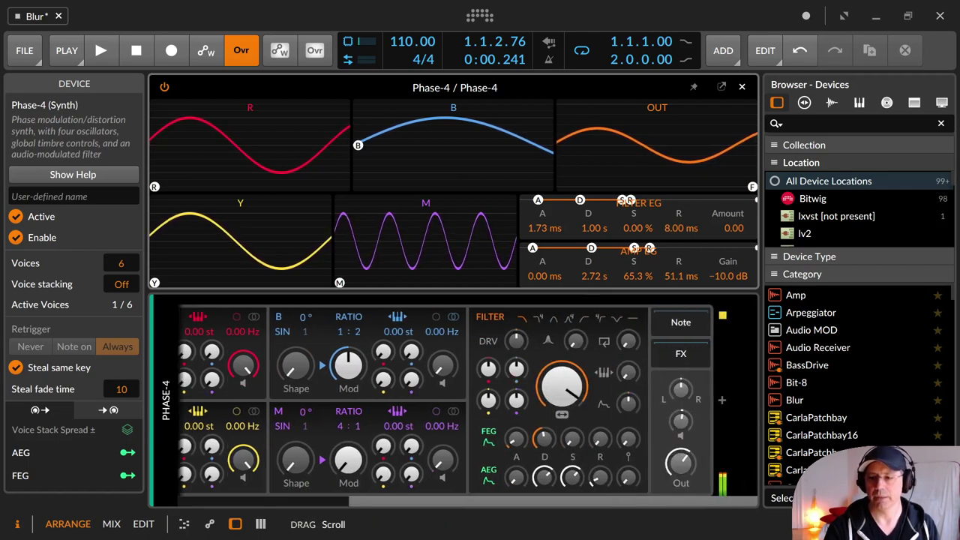
pyautogui.moveTo(572, 478); pyautogui.dragTo(572, 420)
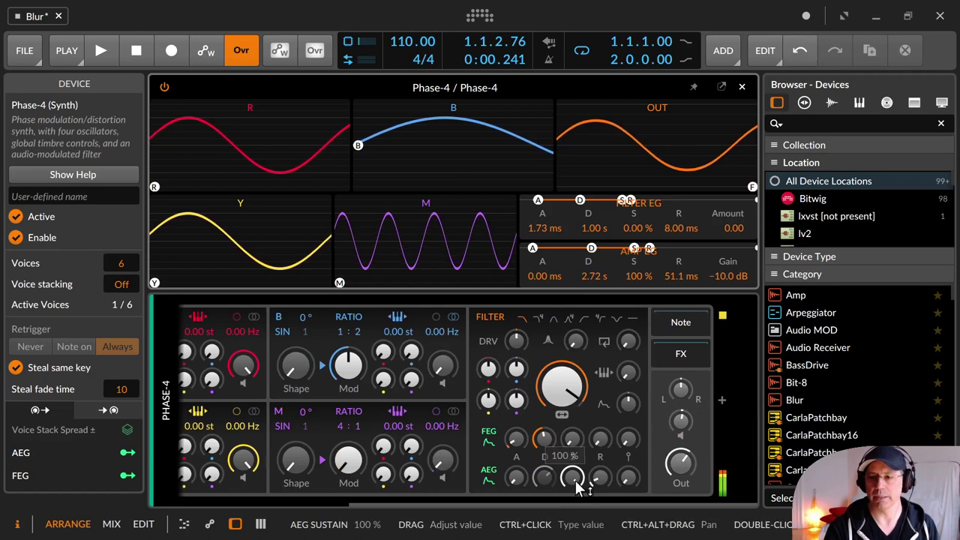
# Hide the inspector and sweep oscillator Y's phase to −50°, −181° and 4° to compare the summed output.
pyautogui.click(19, 529)
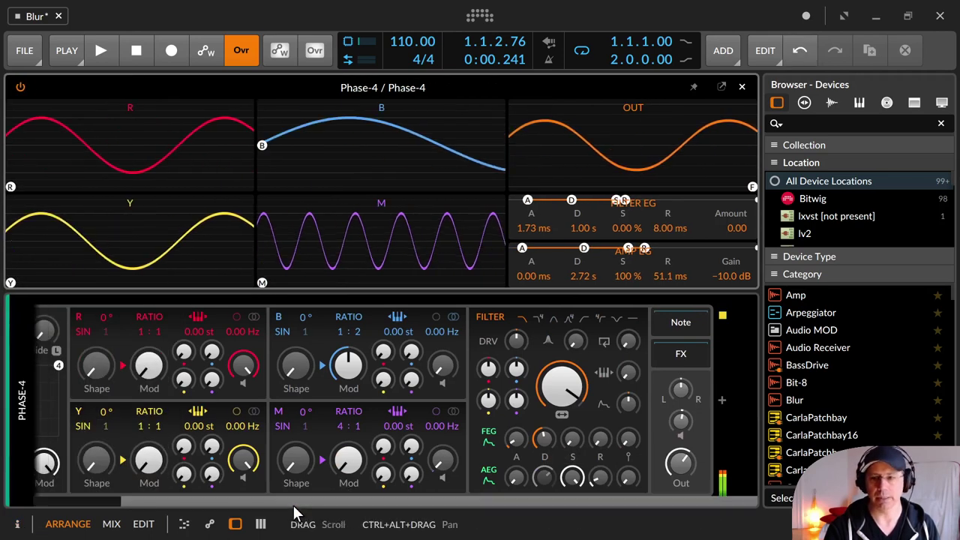
pyautogui.moveTo(298, 503)
pyautogui.mouseDown()
pyautogui.moveTo(285, 502)
pyautogui.moveTo(296, 504)
pyautogui.mouseUp()
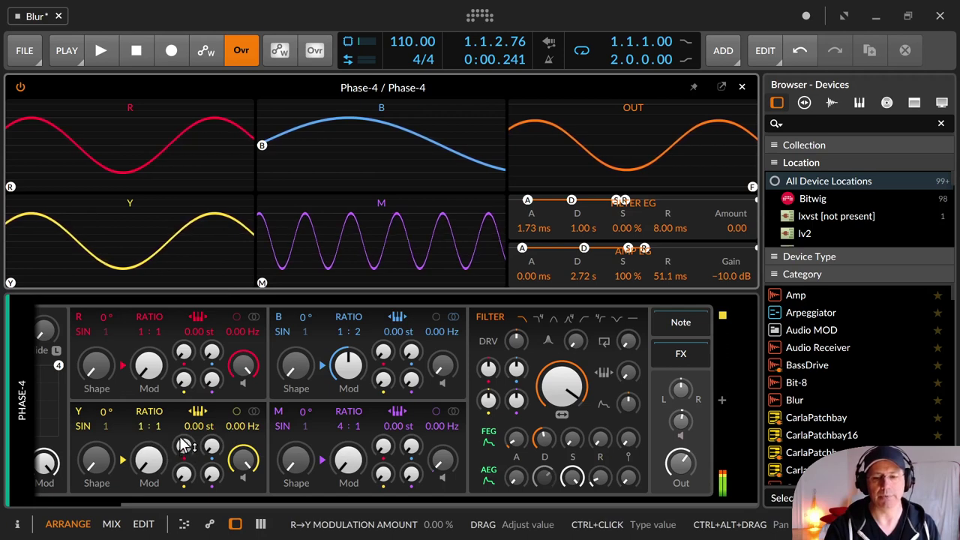
pyautogui.moveTo(114, 422); pyautogui.dragTo(114, 484)
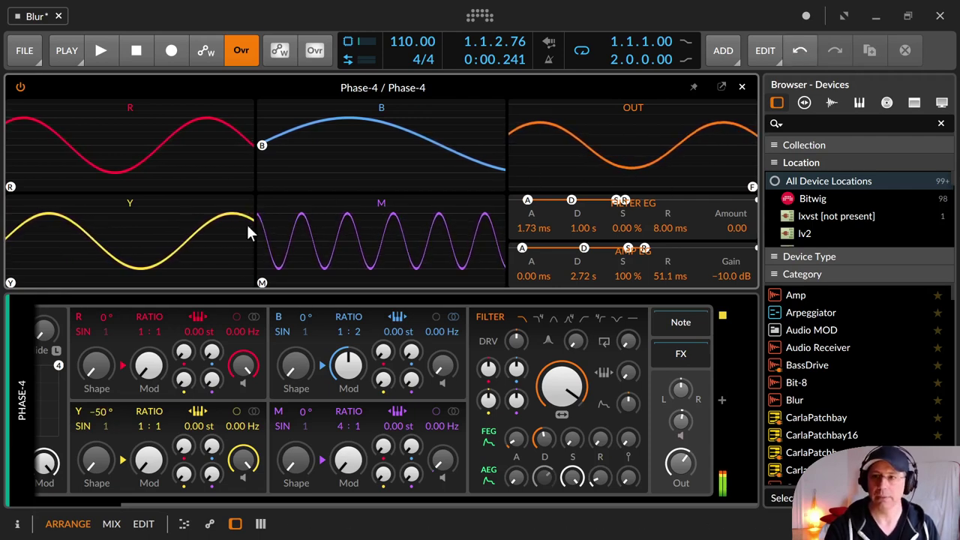
pyautogui.moveTo(95, 412); pyautogui.dragTo(94, 510)
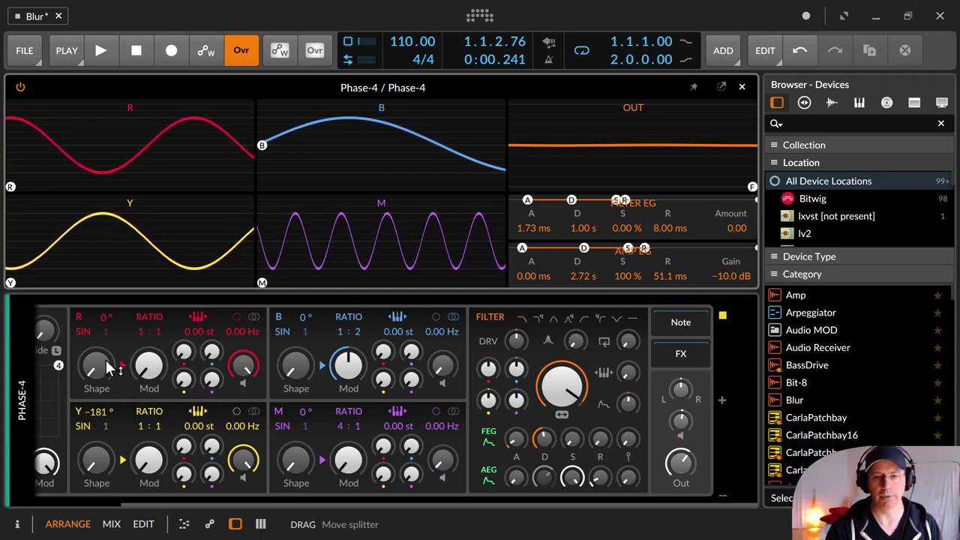
pyautogui.moveTo(105, 412); pyautogui.dragTo(105, 273)
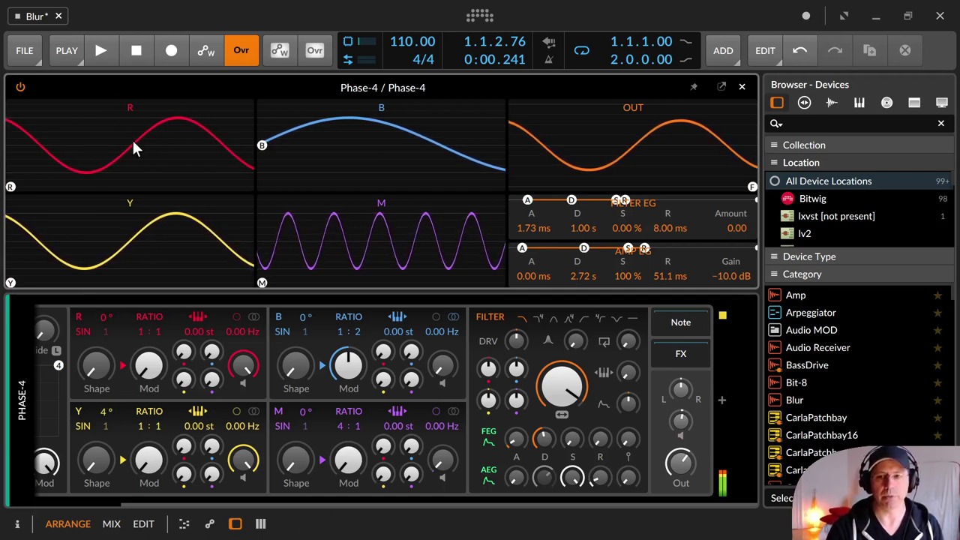
# Raise oscillator R's Mod, Shape and self-modulation amounts to distort its waveform.
pyautogui.moveTo(149, 365); pyautogui.dragTo(149, 314)
pyautogui.moveTo(105, 377)
pyautogui.mouseDown()
pyautogui.moveTo(105, 334)
pyautogui.moveTo(105, 366)
pyautogui.mouseUp()
pyautogui.moveTo(183, 352); pyautogui.dragTo(184, 323)
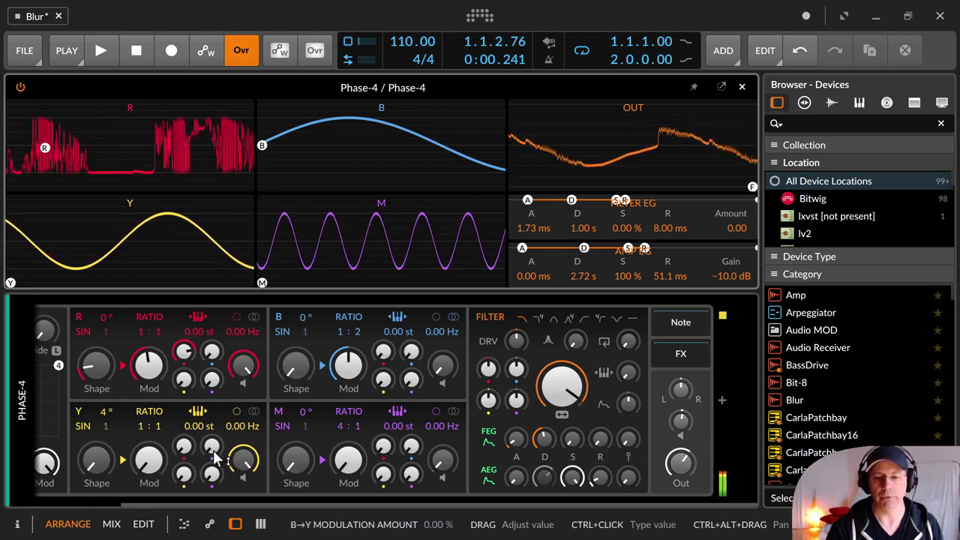
# Raise oscillator Y's self-modulation, Shape and Mod amounts, and set its phase to −7°.
pyautogui.moveTo(180, 488); pyautogui.dragTo(180, 454)
pyautogui.moveTo(96, 459); pyautogui.dragTo(96, 417)
pyautogui.moveTo(148, 459); pyautogui.dragTo(148, 422)
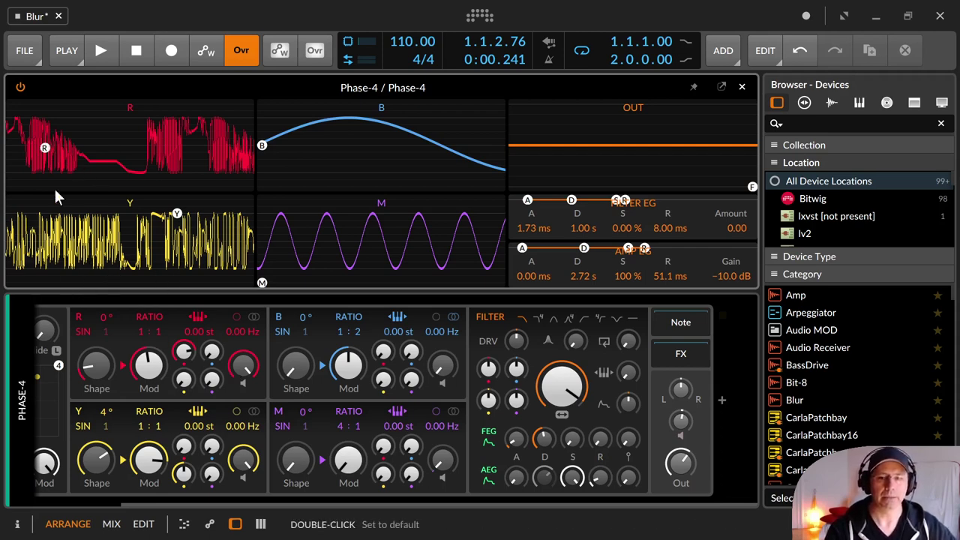
pyautogui.moveTo(105, 411)
pyautogui.mouseDown()
pyautogui.moveTo(105, 382)
pyautogui.moveTo(105, 417)
pyautogui.mouseUp()
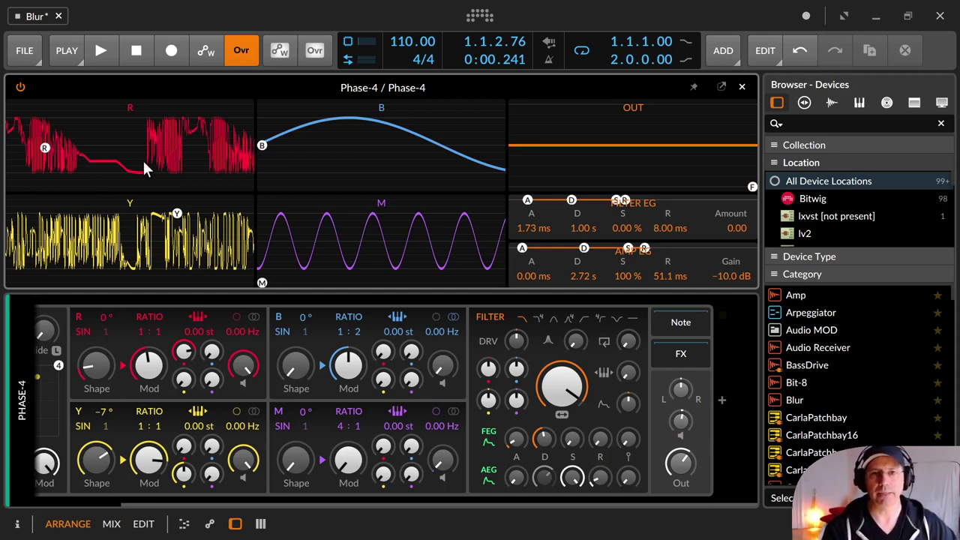
# Close the expanded Phase-4 view and, on the Blur track, set all four delays to 1.00 ms with 0.00 % feedback.
pyautogui.click(743, 87)
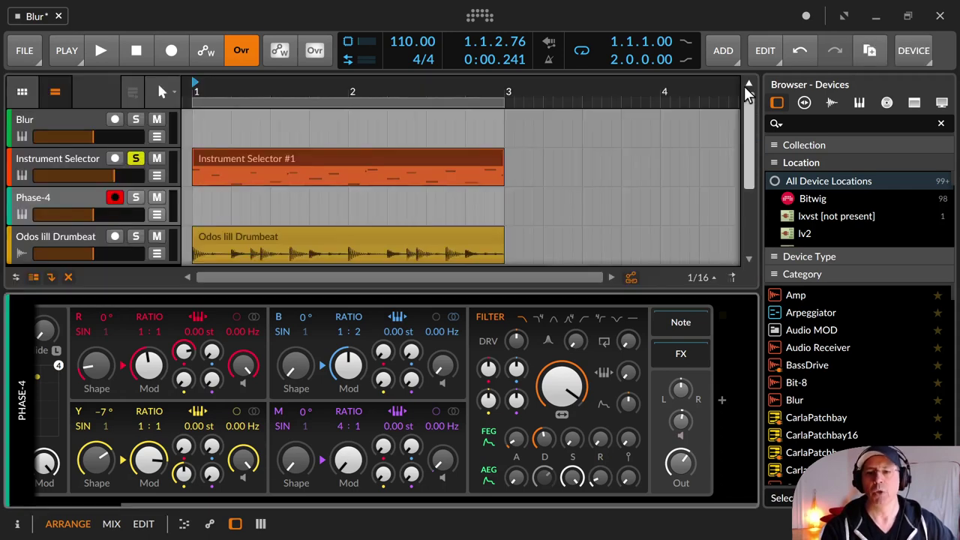
pyautogui.click(73, 114)
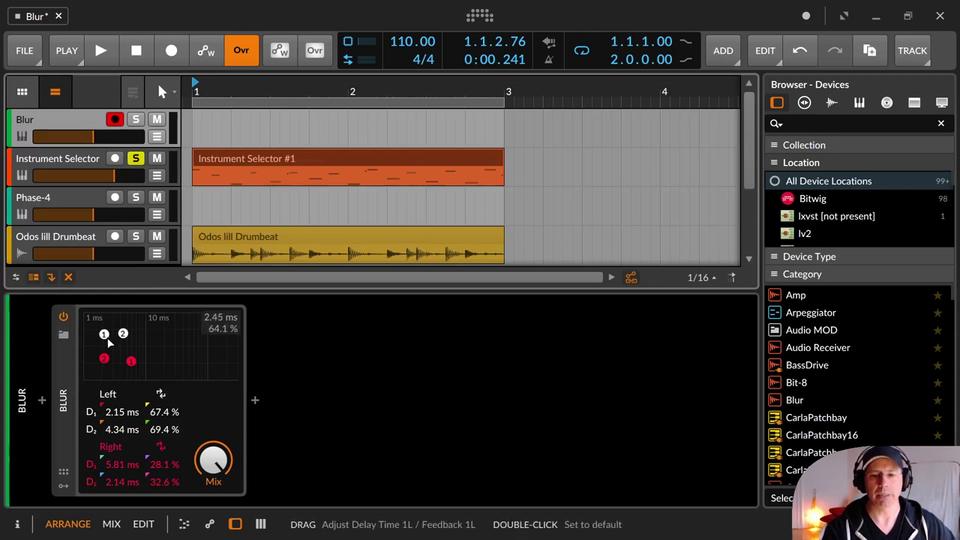
pyautogui.moveTo(106, 337); pyautogui.dragTo(19, 397)
pyautogui.moveTo(103, 360); pyautogui.dragTo(88, 413)
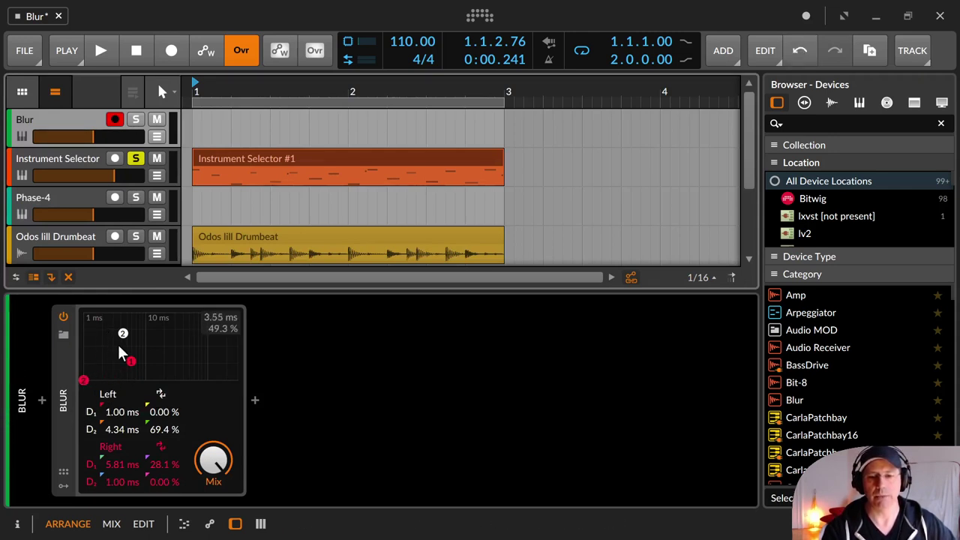
pyautogui.moveTo(124, 333); pyautogui.dragTo(43, 407)
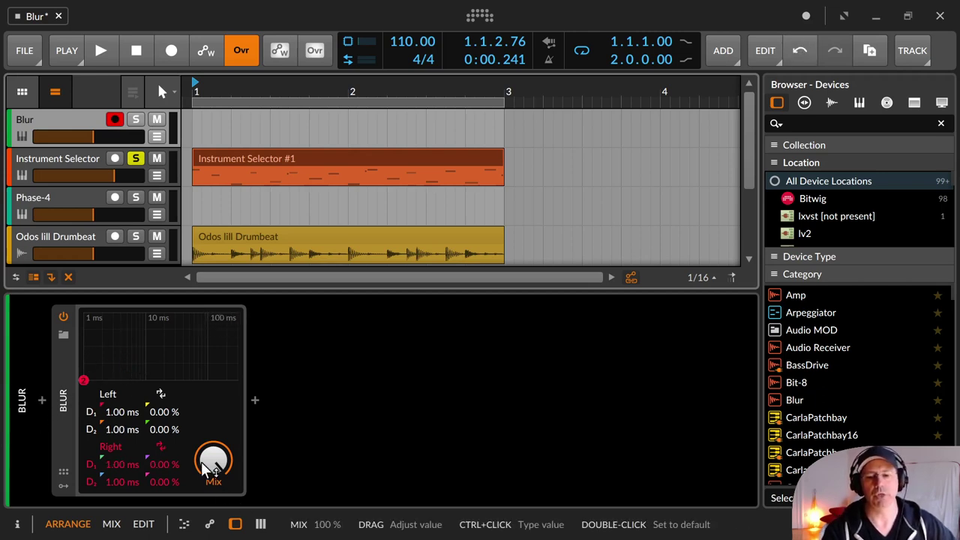
pyautogui.moveTo(214, 459)
pyautogui.mouseDown()
pyautogui.moveTo(214, 518)
pyautogui.moveTo(214, 459)
pyautogui.mouseUp()
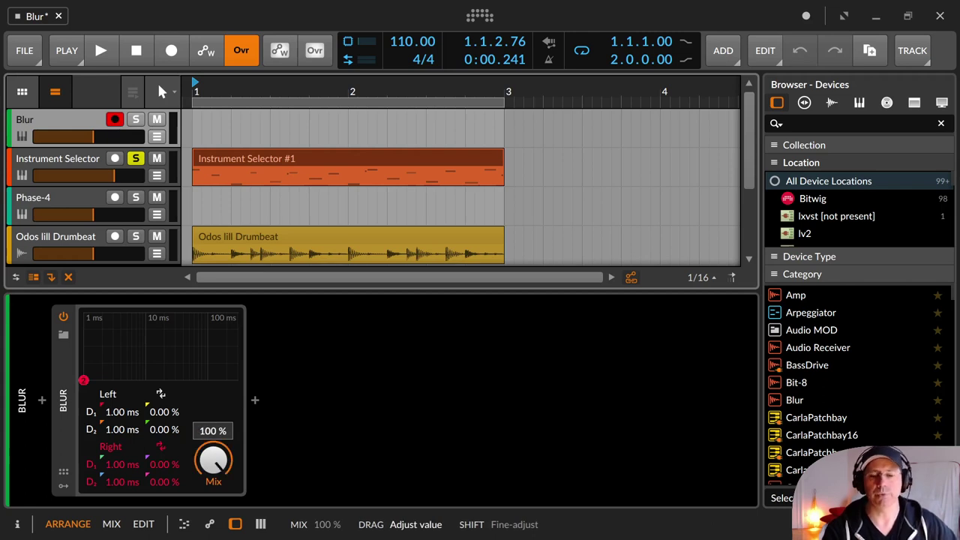
pyautogui.moveTo(214, 459); pyautogui.dragTo(214, 459)
pyautogui.rightClick(210, 458)
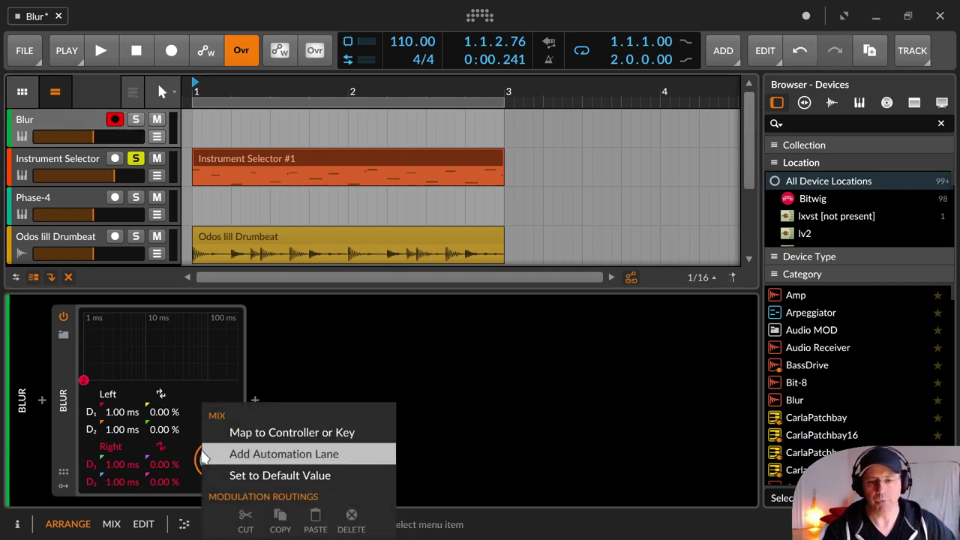
pyautogui.click(66, 428)
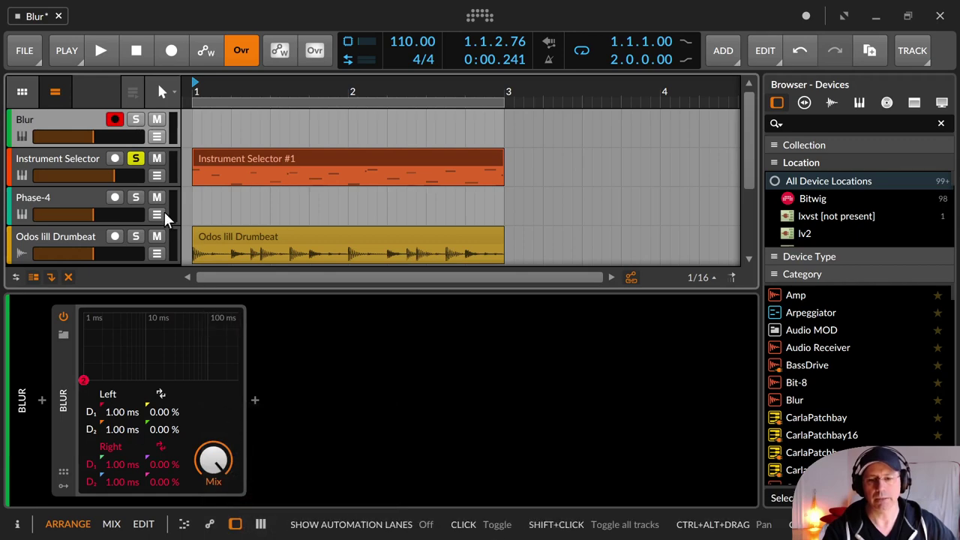
pyautogui.moveTo(223, 450); pyautogui.dragTo(219, 417)
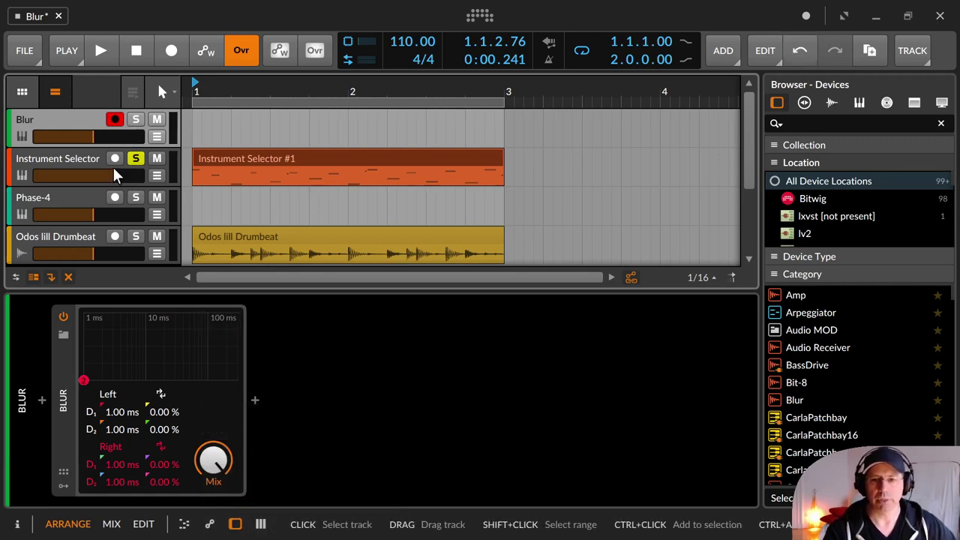
# On the Instrument Selector track's Polymer layer, set all Blur delays to 1.00 ms, feedback to 0.00 % and Mix to 0 %.
pyautogui.click(75, 158)
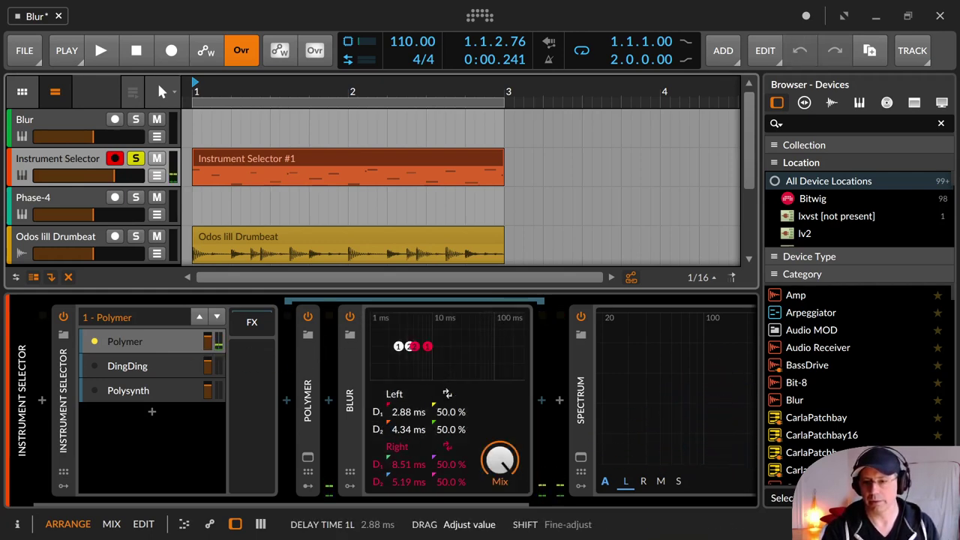
pyautogui.moveTo(402, 415); pyautogui.dragTo(411, 468)
pyautogui.moveTo(448, 410); pyautogui.dragTo(407, 518)
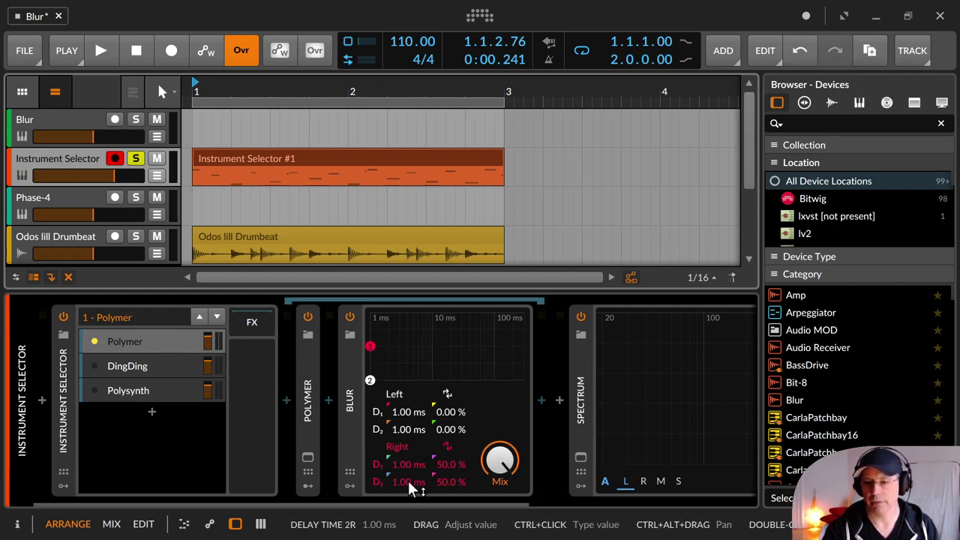
pyautogui.moveTo(448, 464); pyautogui.dragTo(456, 514)
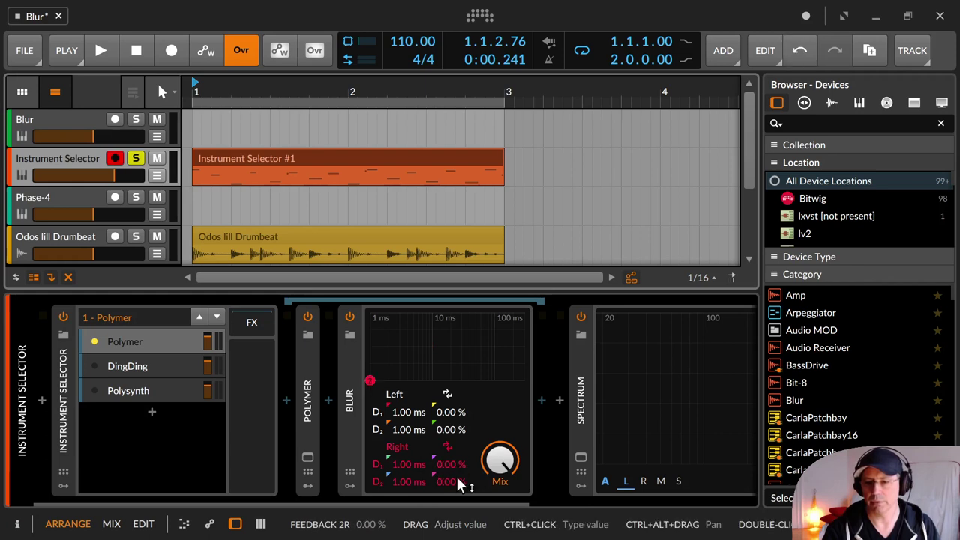
pyautogui.moveTo(505, 468); pyautogui.dragTo(506, 510)
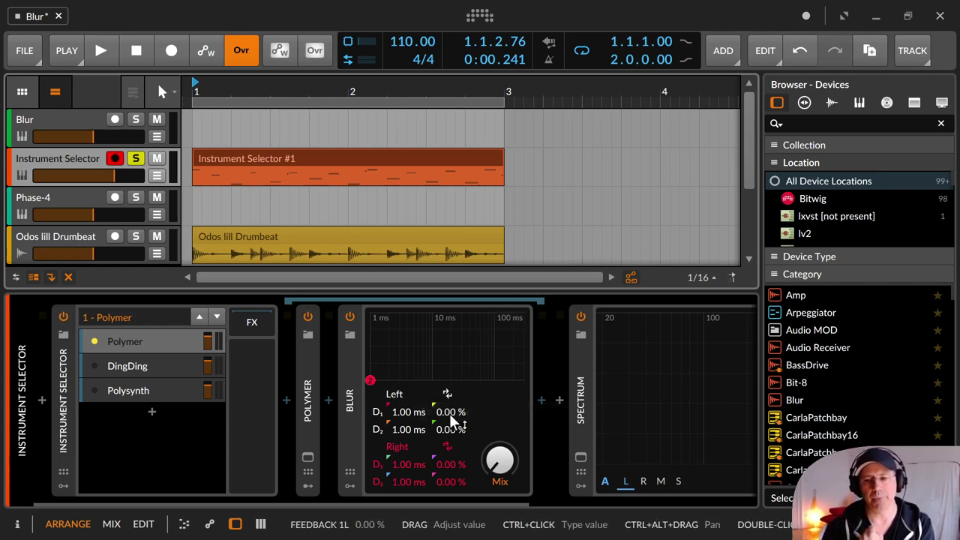
# Switch to the DingDing layer and set all four Blur delays to 1.00 ms with 0.00 % feedback.
pyautogui.click(96, 360)
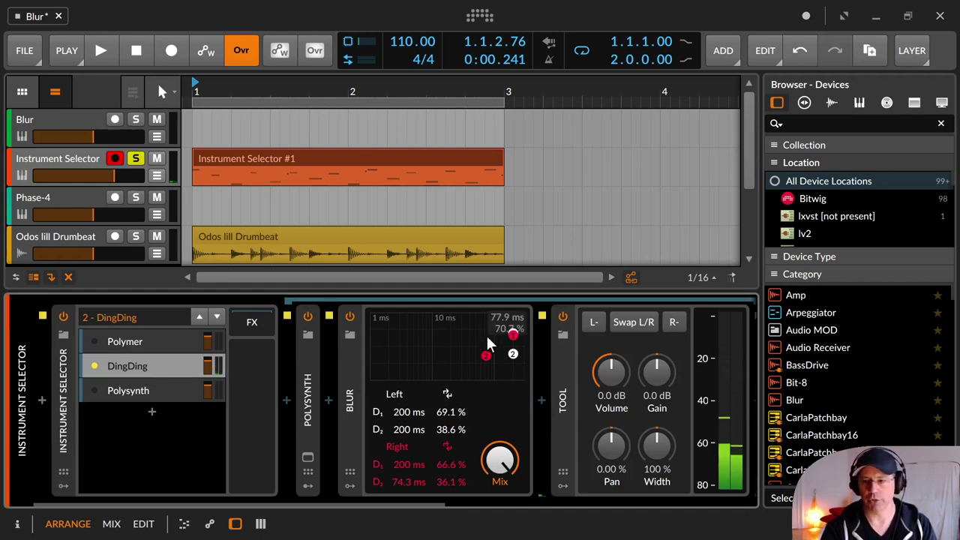
pyautogui.moveTo(403, 414); pyautogui.dragTo(411, 499)
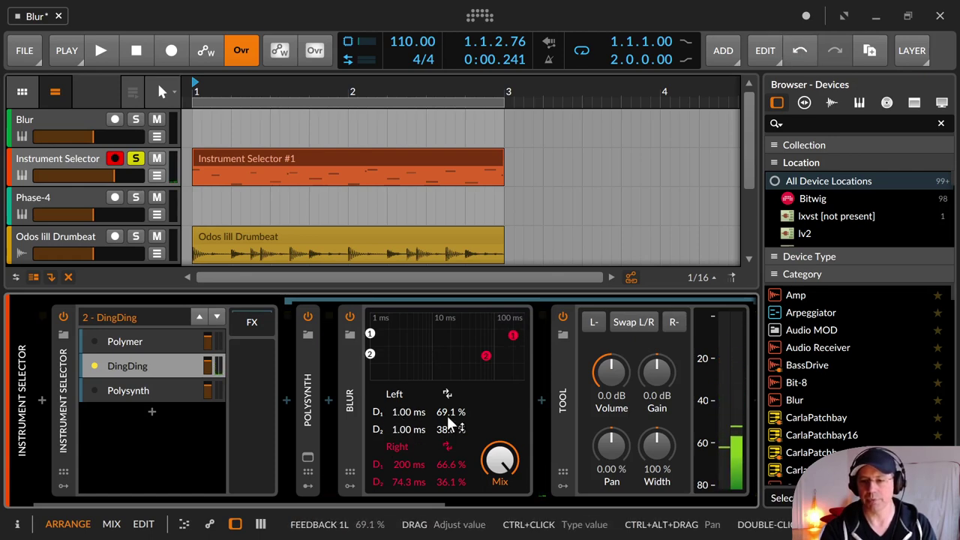
pyautogui.moveTo(447, 414); pyautogui.dragTo(448, 495)
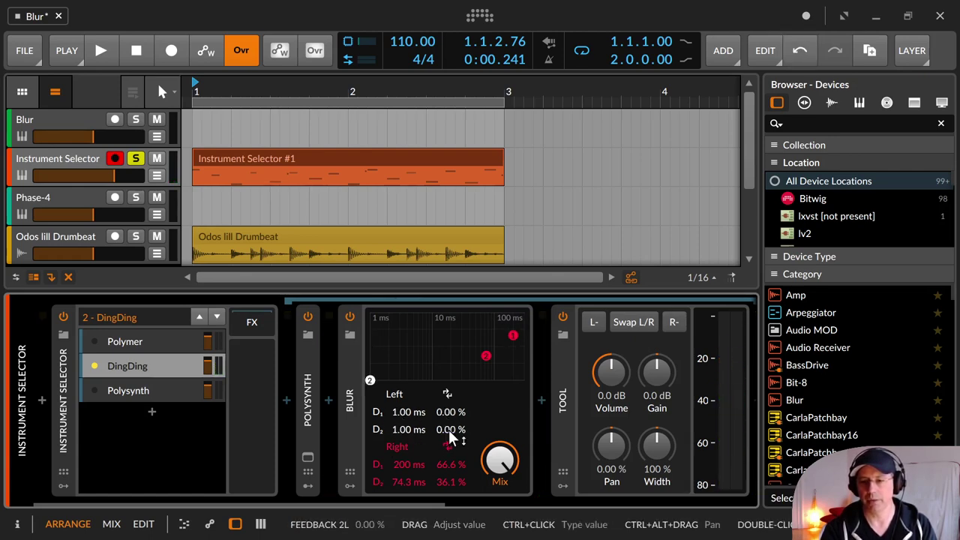
pyautogui.moveTo(411, 464); pyautogui.dragTo(411, 518)
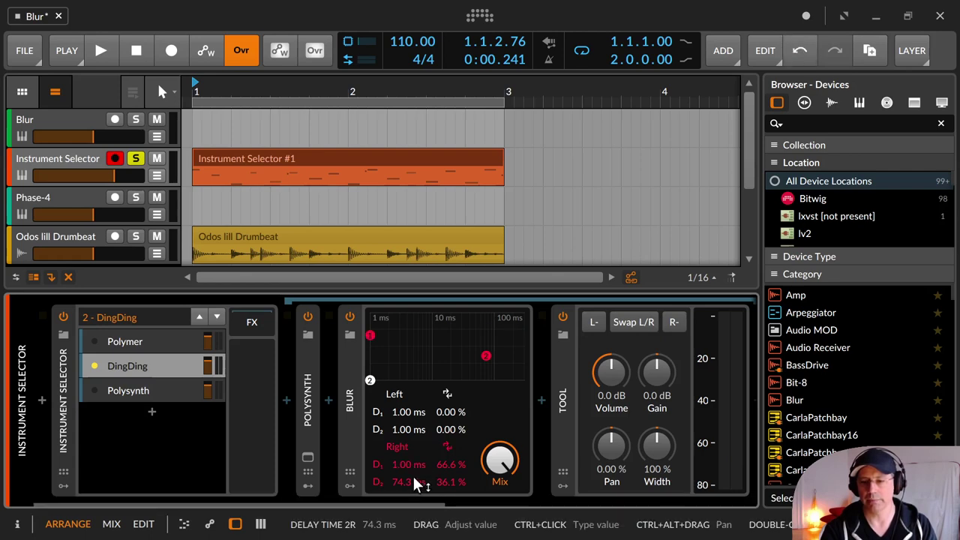
pyautogui.moveTo(413, 476); pyautogui.dragTo(413, 525)
pyautogui.moveTo(445, 474); pyautogui.dragTo(445, 525)
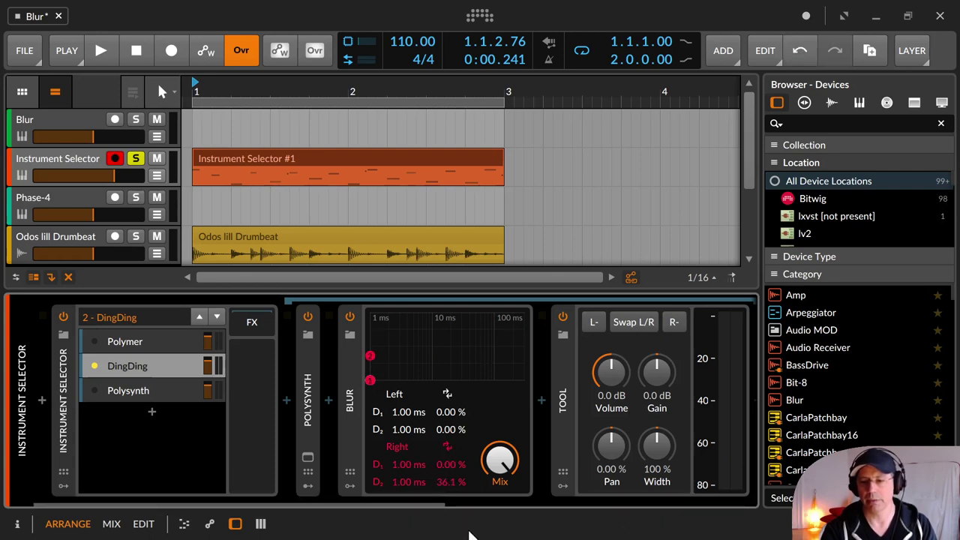
pyautogui.moveTo(451, 484); pyautogui.dragTo(451, 525)
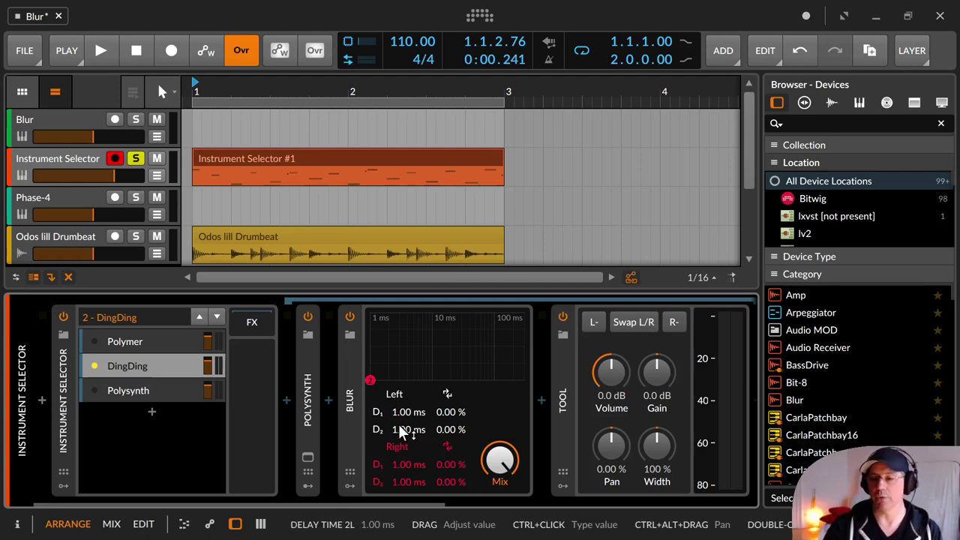
# Try Blur's Mix at 0.00 % and 50.0 %, and set the Tool device's Pan to −96.6 %.
pyautogui.moveTo(513, 458); pyautogui.dragTo(511, 458)
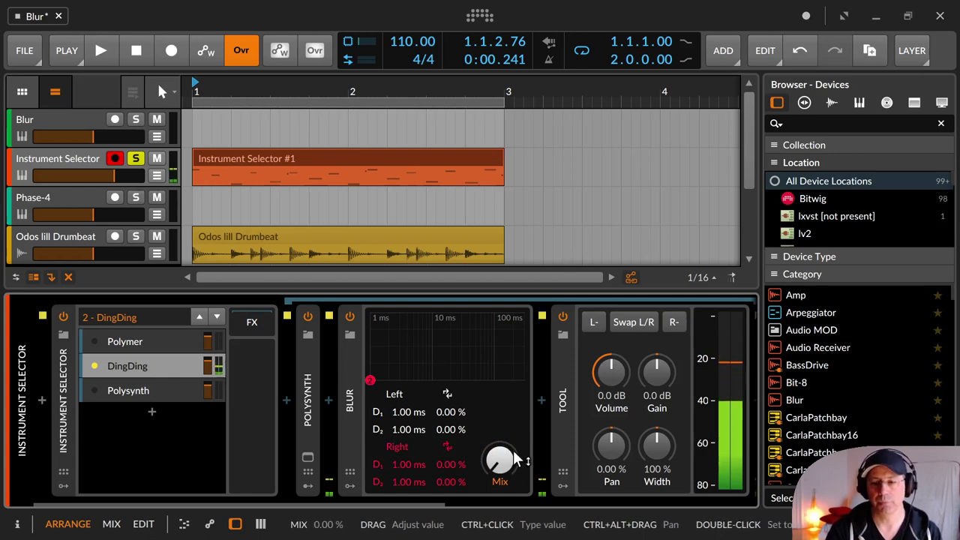
pyautogui.moveTo(515, 460)
pyautogui.mouseDown()
pyautogui.moveTo(515, 435)
pyautogui.moveTo(500, 457)
pyautogui.mouseUp()
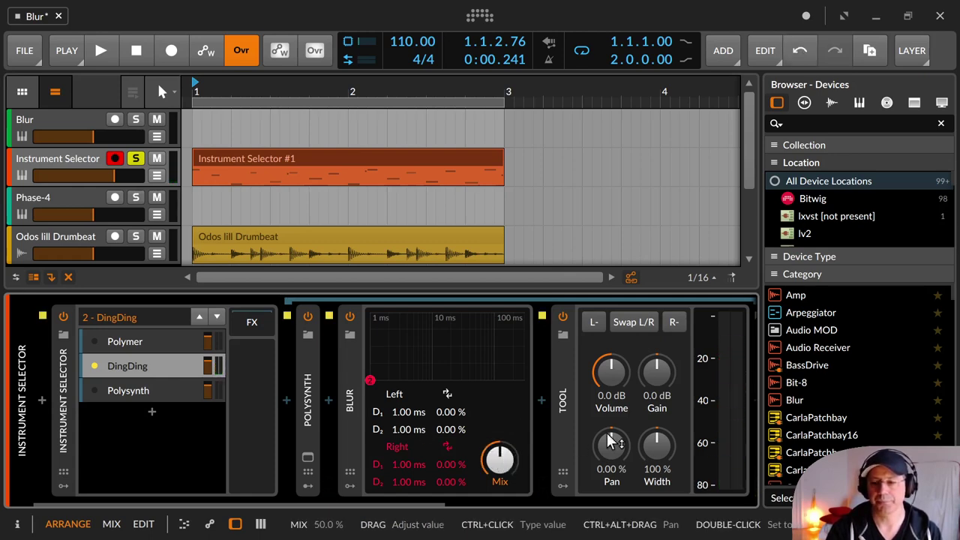
pyautogui.moveTo(616, 441); pyautogui.dragTo(617, 481)
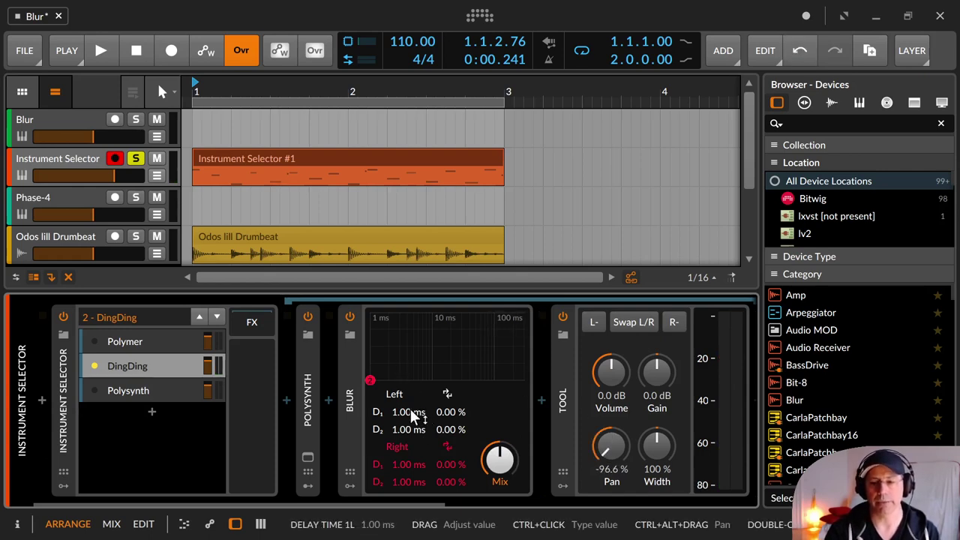
# Set Blur's left D1 delay to 200 ms and Mix to 100 % to isolate the delayed signal.
pyautogui.moveTo(410, 409); pyautogui.dragTo(413, 360)
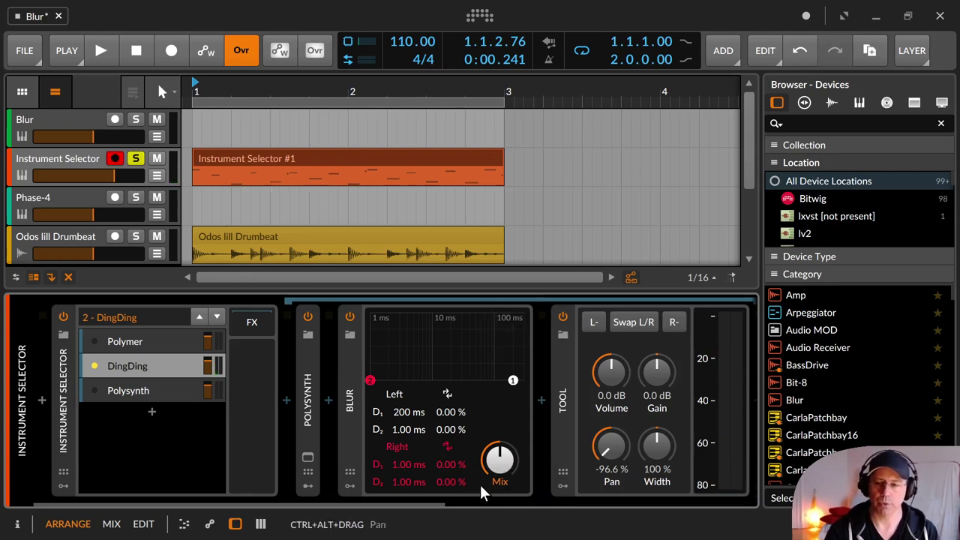
pyautogui.moveTo(499, 461); pyautogui.dragTo(499, 467)
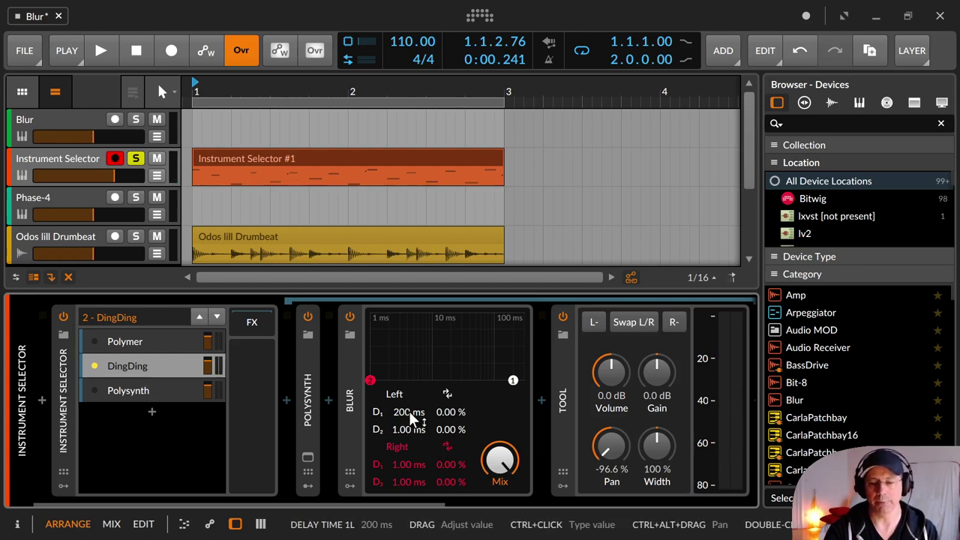
pyautogui.moveTo(413, 430); pyautogui.dragTo(412, 457)
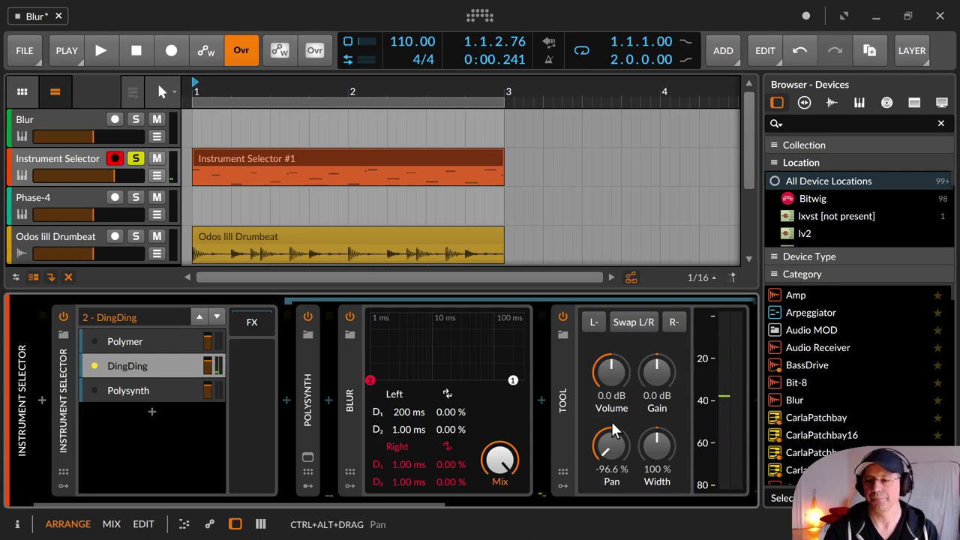
# Reset the Tool device's Pan to 0.00 % and set Blur's Mix to 50.0 %.
pyautogui.moveTo(611, 444); pyautogui.dragTo(608, 457)
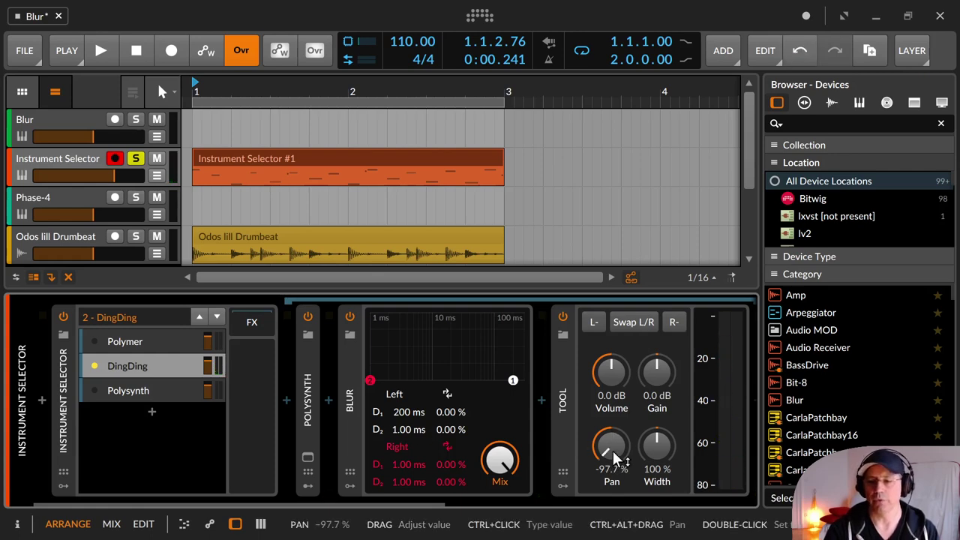
pyautogui.doubleClick(613, 451)
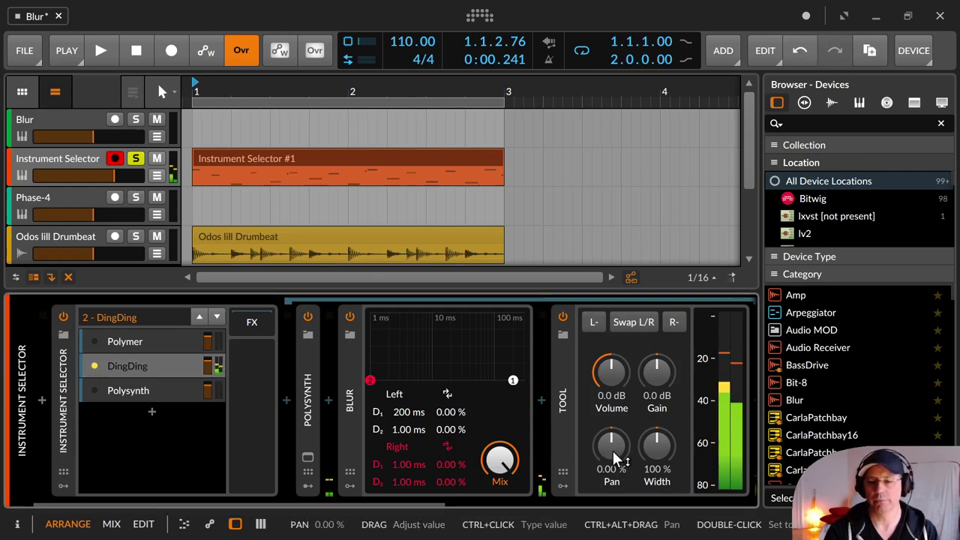
pyautogui.moveTo(500, 460); pyautogui.dragTo(500, 485)
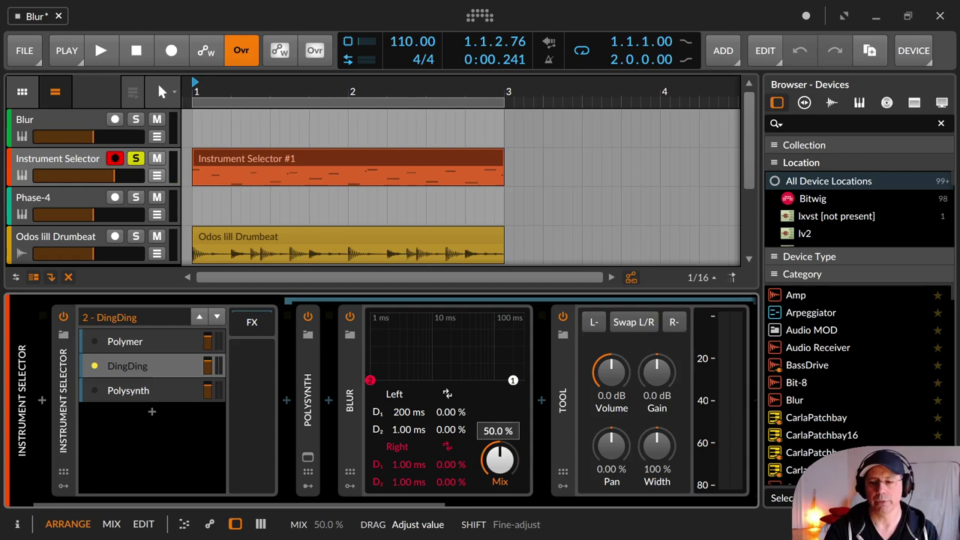
pyautogui.moveTo(500, 459); pyautogui.dragTo(500, 459)
# Raise left D1's feedback to 57.4 %, and set left D2 to 101 ms with 36.3 % feedback.
pyautogui.moveTo(508, 383)
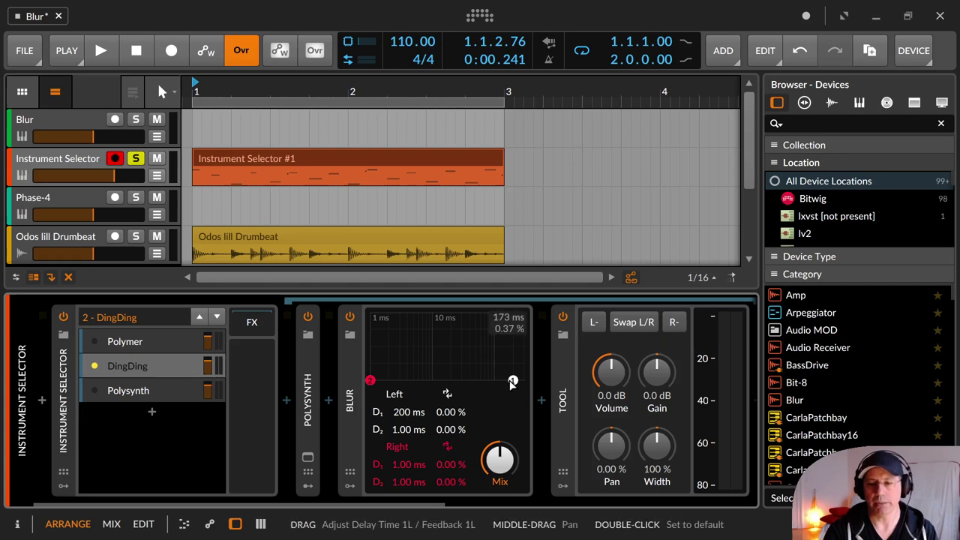
pyautogui.moveTo(512, 382); pyautogui.dragTo(517, 364)
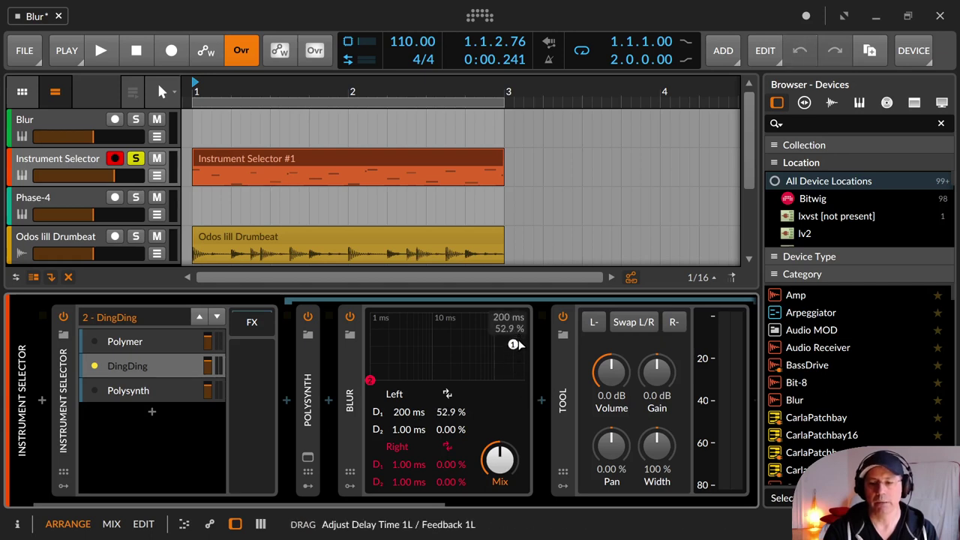
pyautogui.moveTo(521, 341); pyautogui.dragTo(517, 345)
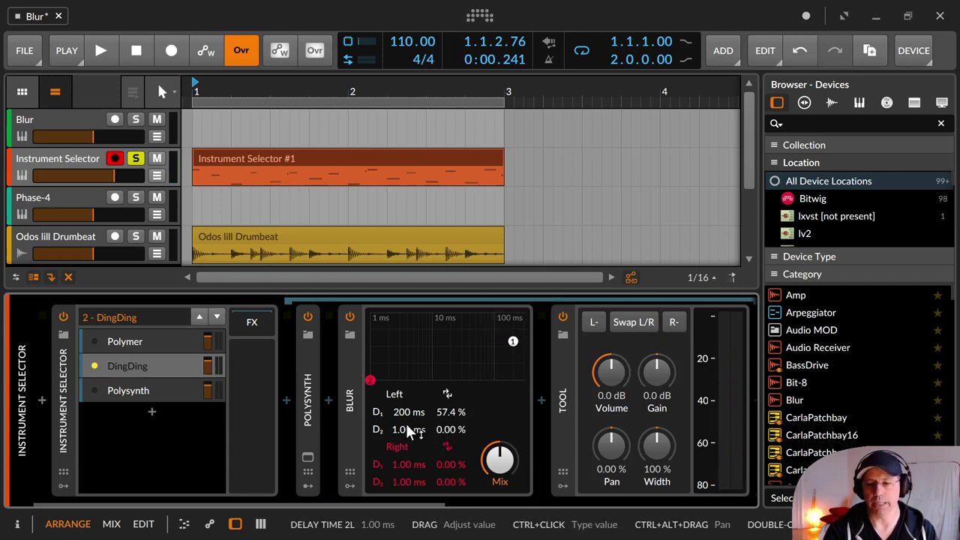
pyautogui.moveTo(408, 429); pyautogui.dragTo(409, 425)
pyautogui.moveTo(423, 380); pyautogui.dragTo(494, 381)
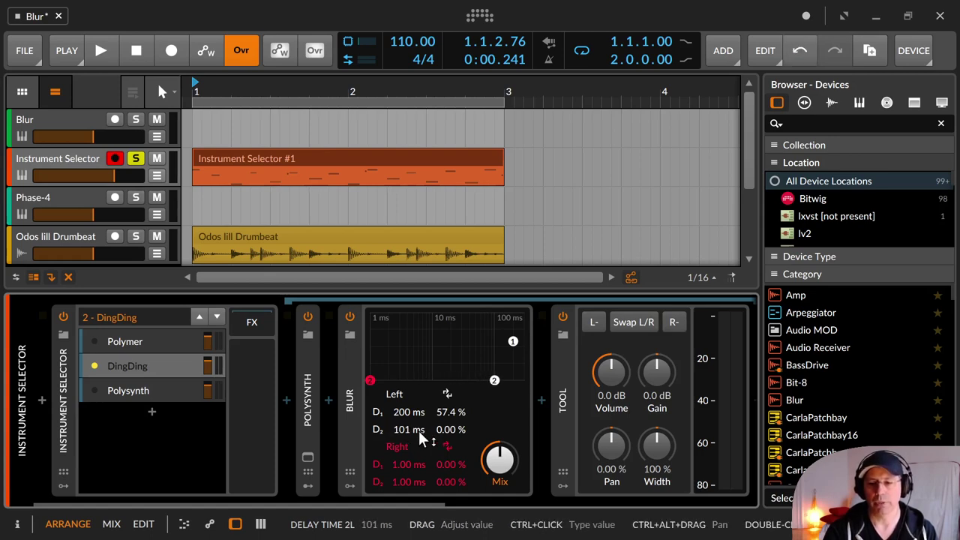
pyautogui.moveTo(450, 430); pyautogui.dragTo(450, 410)
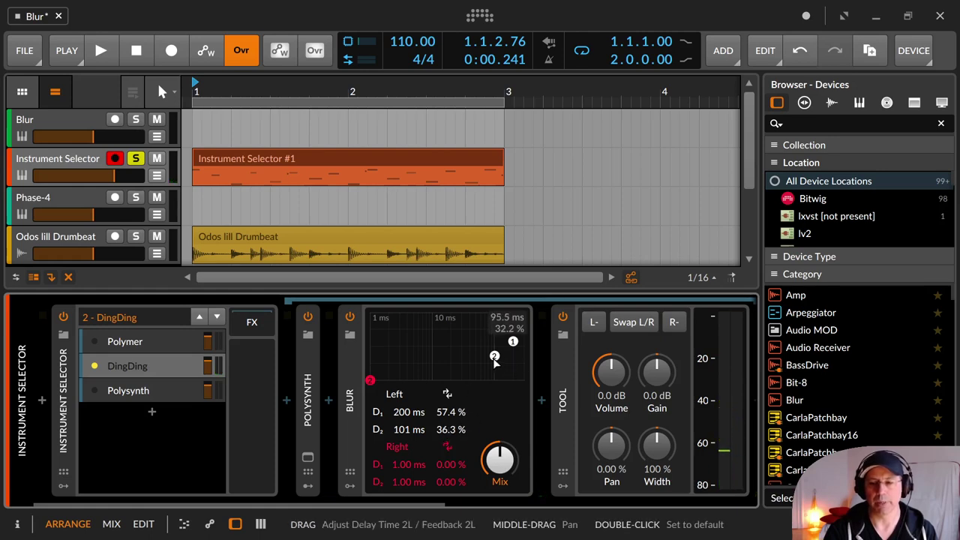
# Set left D1 to 6.18 ms/71.0 %, left D2 to 10.4 ms/38.2 %, right D1 to 14.8 ms/3.23 % and right D2 to 27.1 ms/14.2 %.
pyautogui.moveTo(495, 362); pyautogui.dragTo(405, 355)
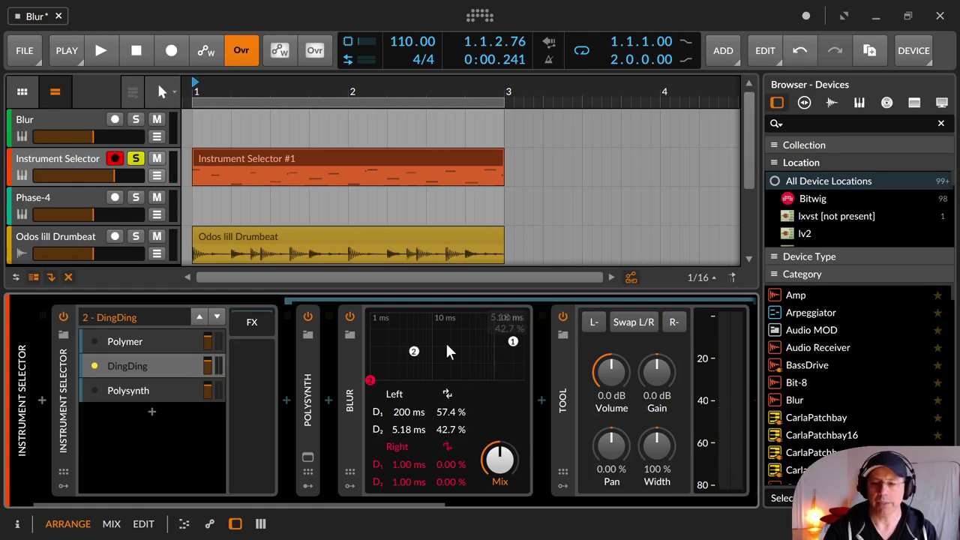
pyautogui.moveTo(513, 342); pyautogui.dragTo(410, 331)
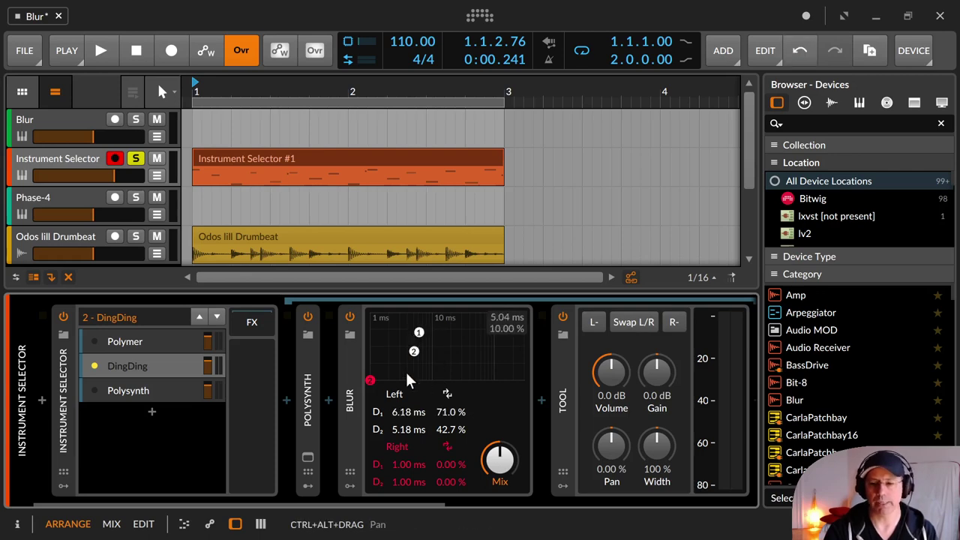
pyautogui.moveTo(371, 380); pyautogui.dragTo(462, 369)
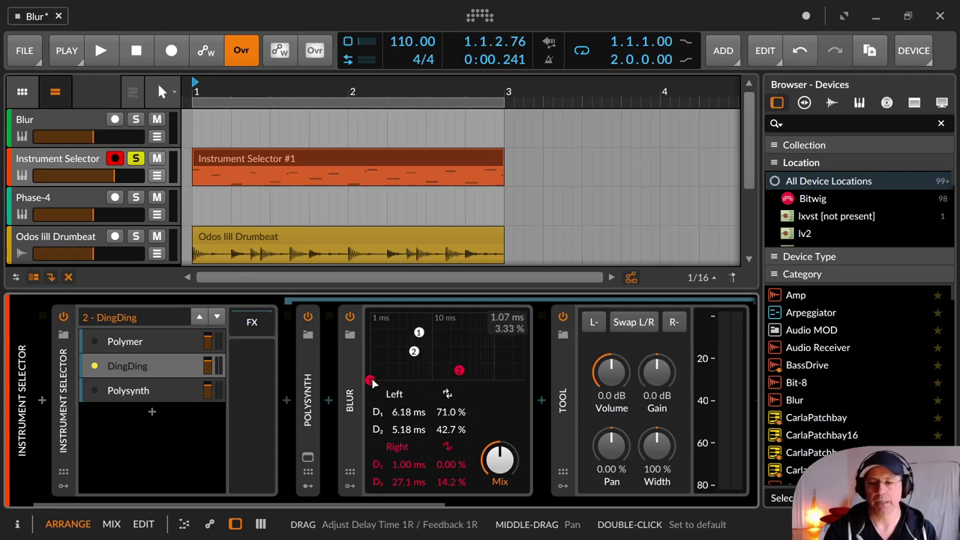
pyautogui.moveTo(373, 381); pyautogui.dragTo(449, 377)
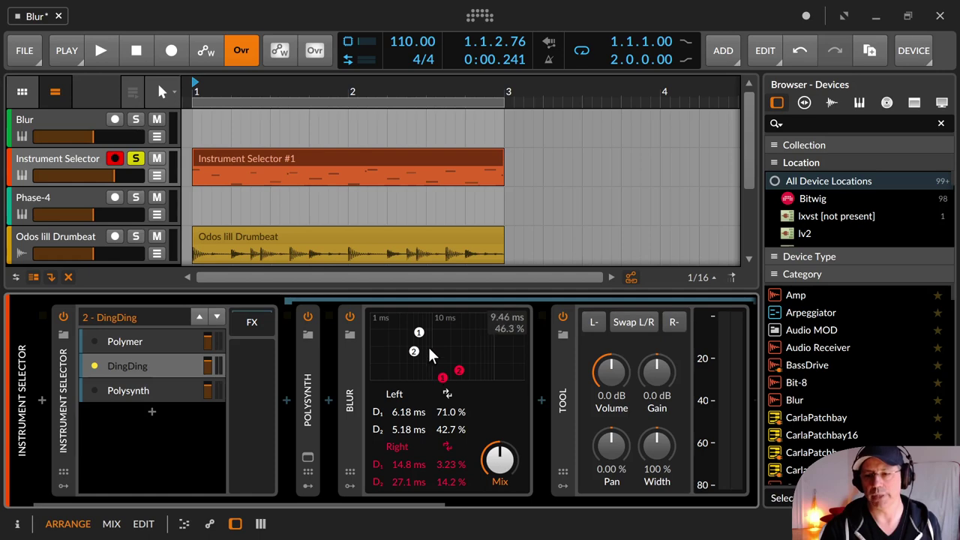
pyautogui.moveTo(413, 352); pyautogui.dragTo(433, 354)
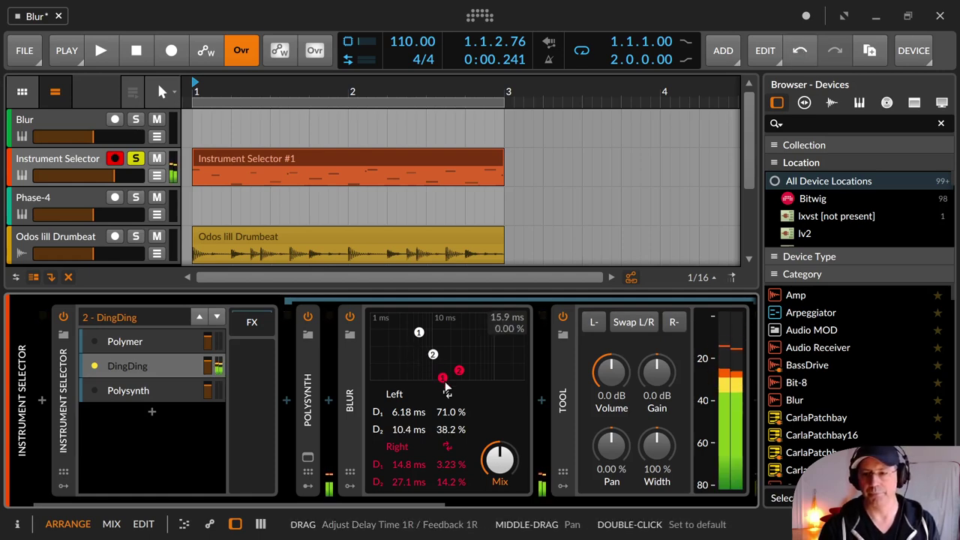
# Bypass and re-enable Blur on the DingDing layer to compare the sound without and with the effect.
pyautogui.click(350, 316)
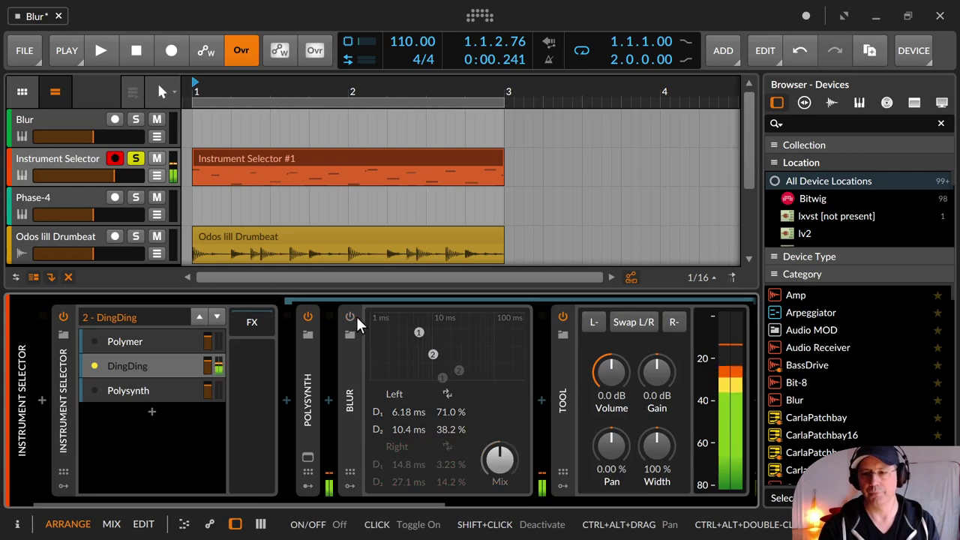
pyautogui.click(350, 316)
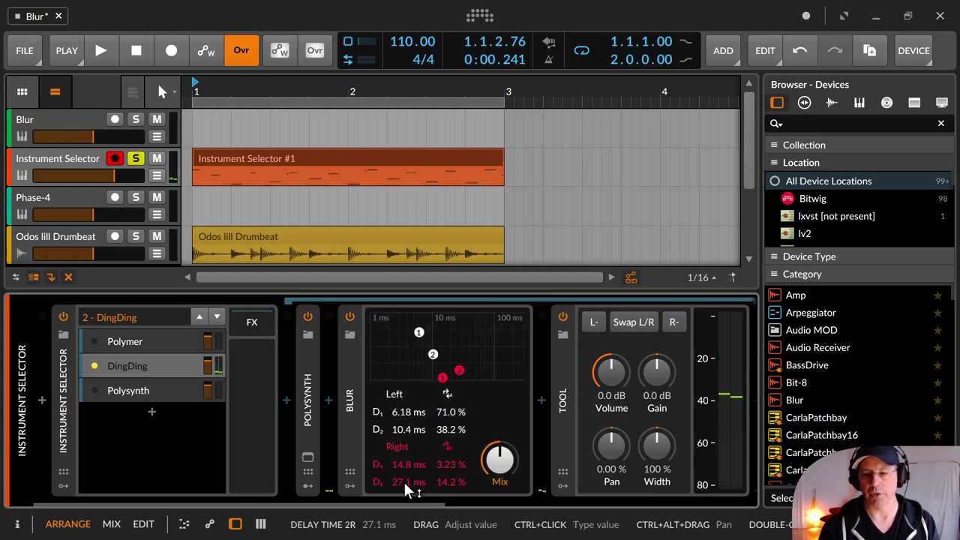
pyautogui.moveTo(460, 373); pyautogui.dragTo(460, 372)
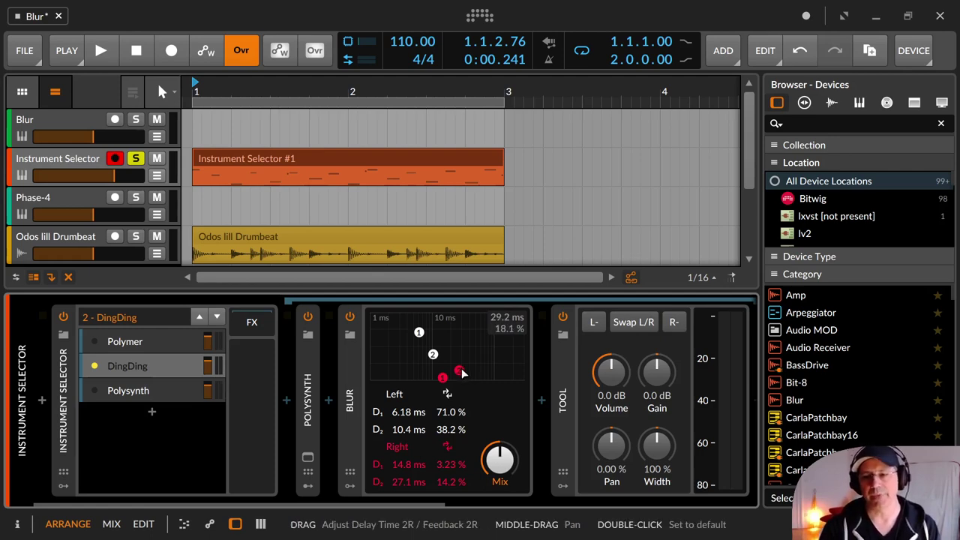
# Try Blur's right D2 at 98.2 ms with 41.9 % feedback, and at 8.18 ms with 20.0 % feedback.
pyautogui.moveTo(463, 374); pyautogui.dragTo(500, 356)
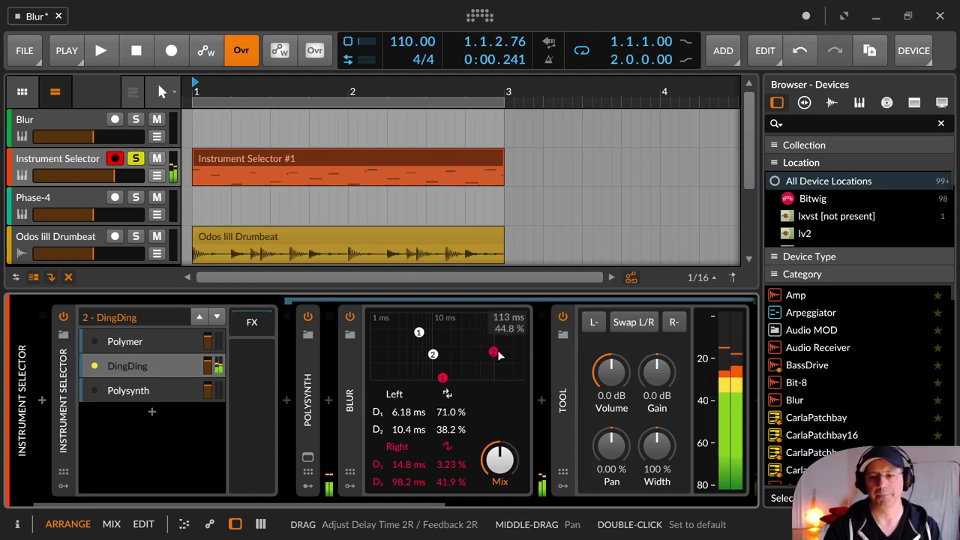
pyautogui.moveTo(498, 354); pyautogui.dragTo(426, 372)
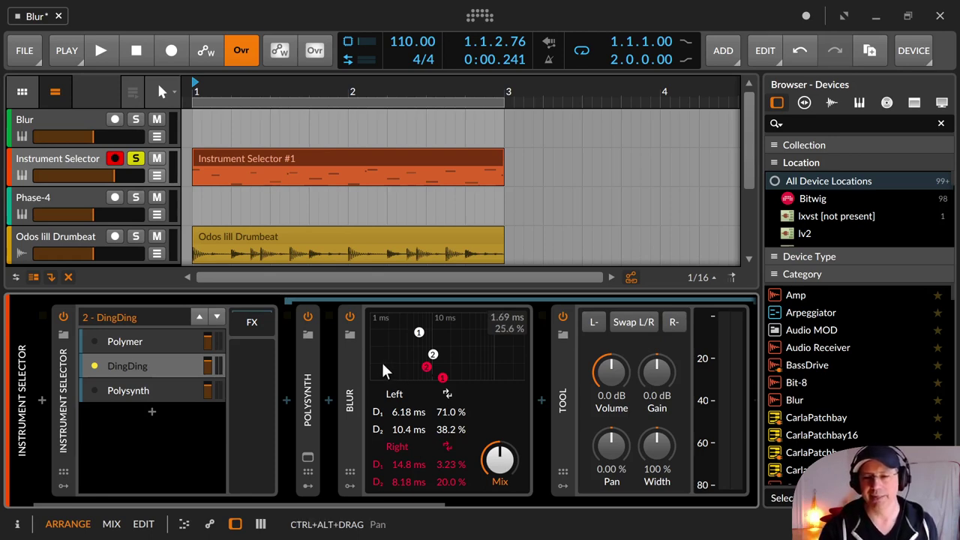
# View the built-in help for the Blur device on its delay time and feedback controls, and close it.
pyautogui.click(353, 371)
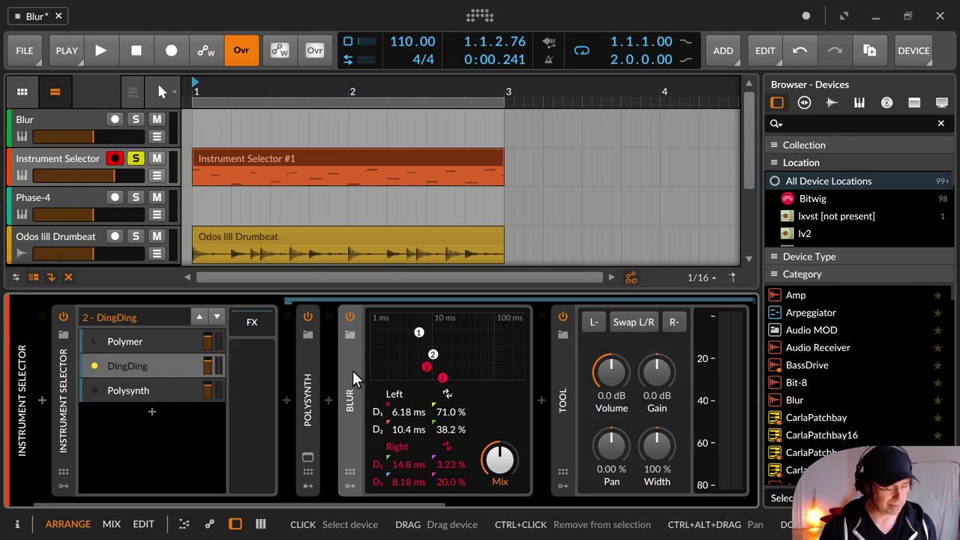
pyautogui.press('F1')
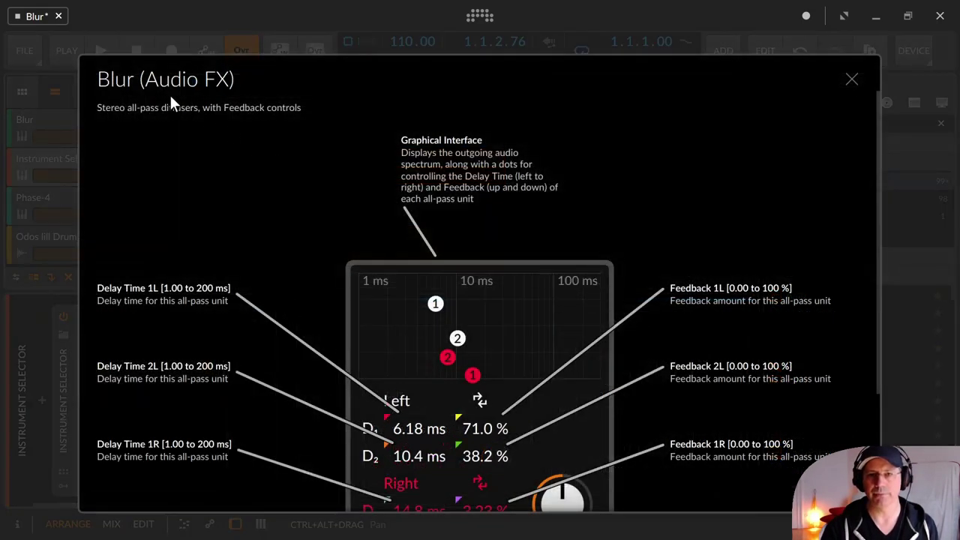
pyautogui.click(131, 110)
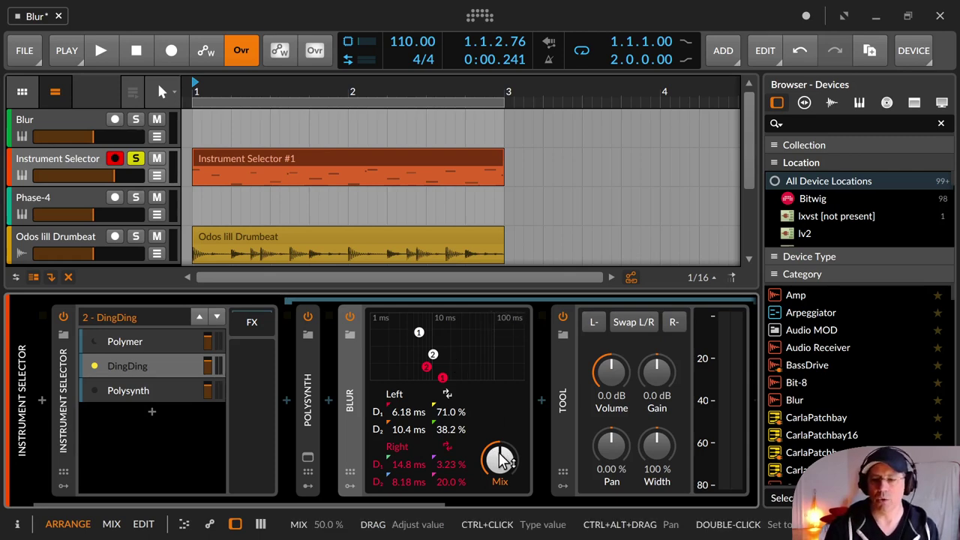
# Set left D1 to 5.57 ms/72.6 %, left D2 to 5.74 ms/45.3 %, right D1 to 9.74 ms/0.00 % and right D2's feedback to 19.4 %.
pyautogui.moveTo(500, 454); pyautogui.dragTo(499, 455)
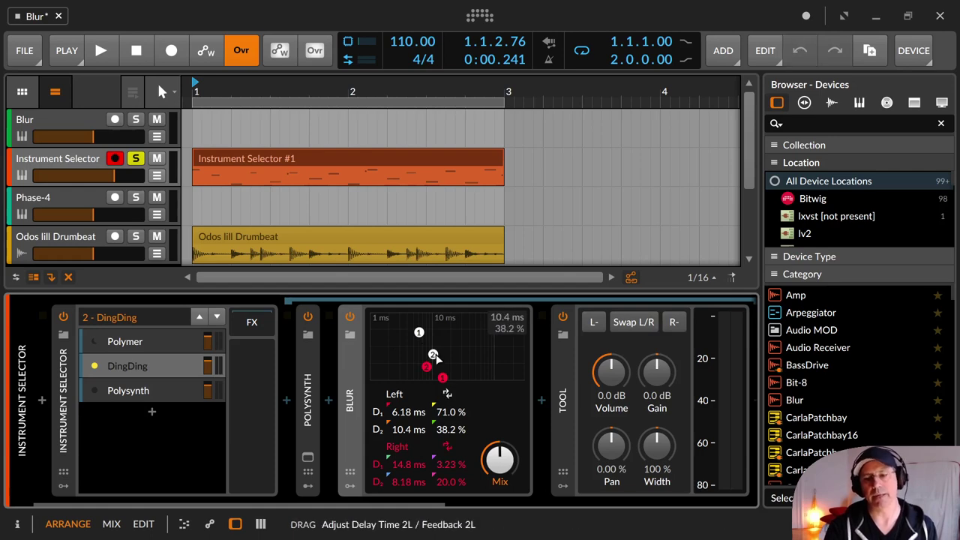
pyautogui.moveTo(441, 379)
pyautogui.mouseDown()
pyautogui.moveTo(426, 365)
pyautogui.moveTo(441, 390)
pyautogui.moveTo(433, 393)
pyautogui.mouseUp()
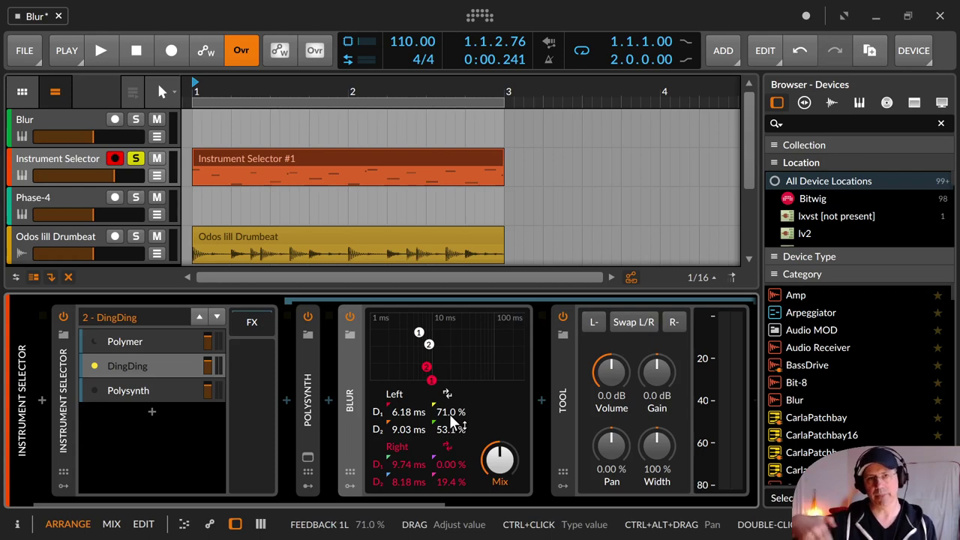
pyautogui.moveTo(452, 422); pyautogui.dragTo(452, 419)
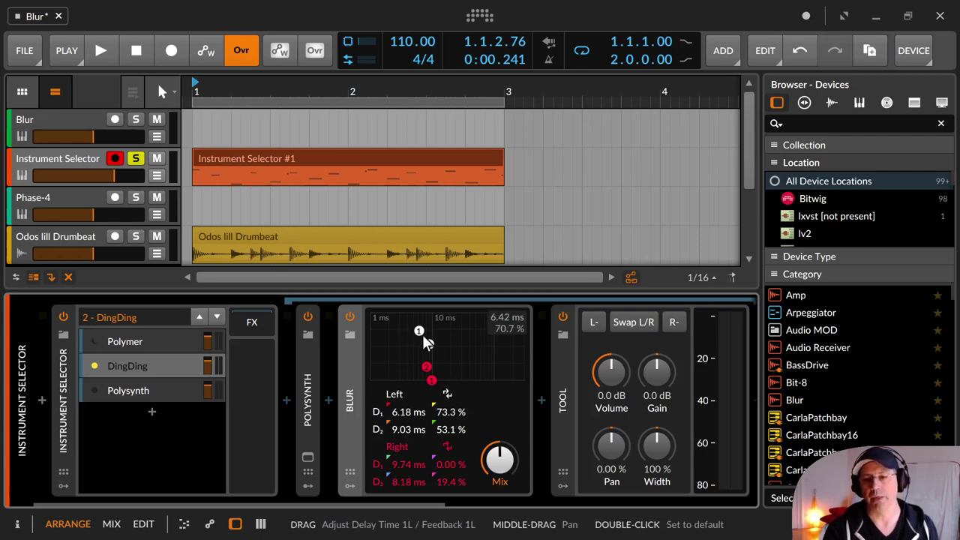
pyautogui.moveTo(423, 339)
pyautogui.mouseDown()
pyautogui.moveTo(417, 332)
pyautogui.moveTo(429, 345)
pyautogui.moveTo(417, 352)
pyautogui.mouseUp()
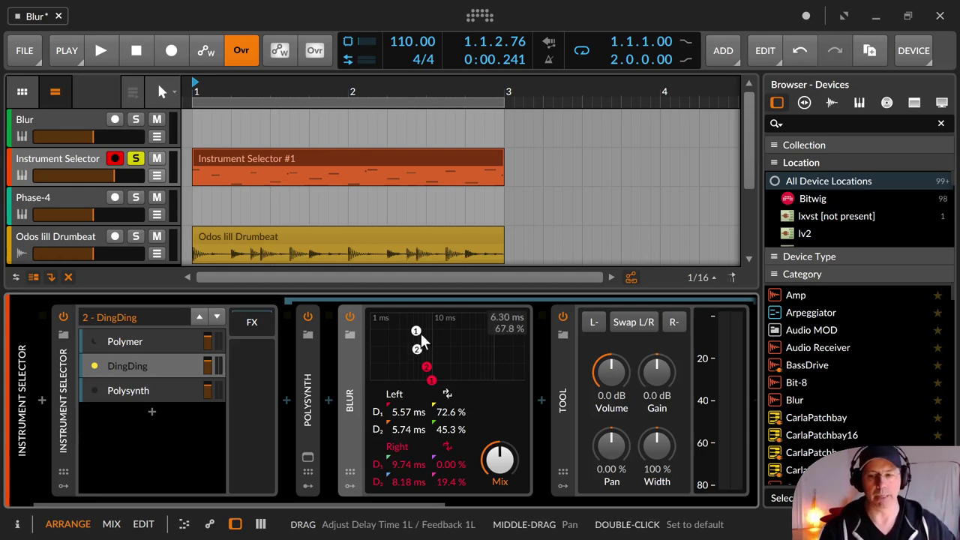
# Set left D1 to 200 ms/84.2 %, left D2 to 35.0 ms/58.2 %, right D1 to 139 ms/2.58 % and right D2 to 200 ms/44.5 %.
pyautogui.moveTo(418, 338); pyautogui.dragTo(489, 349)
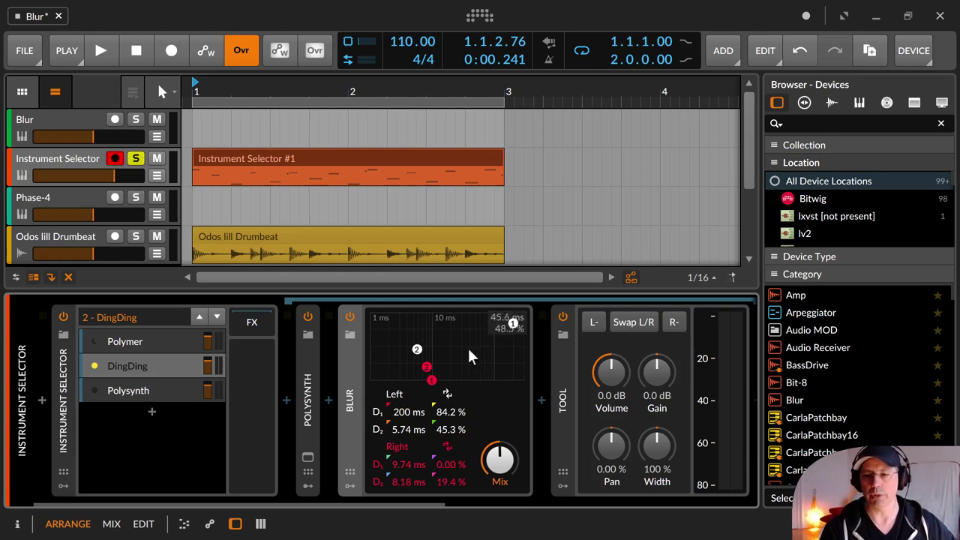
pyautogui.moveTo(417, 349); pyautogui.dragTo(472, 343)
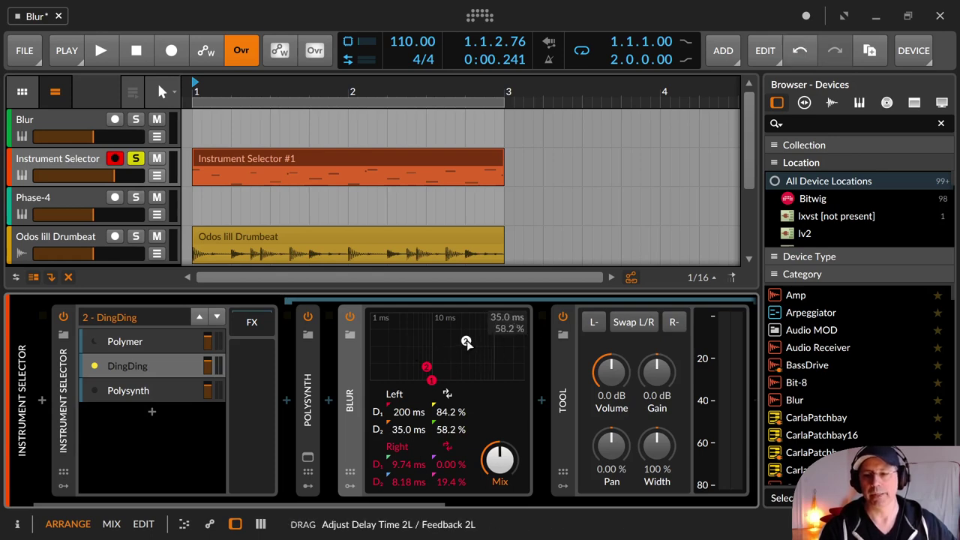
pyautogui.moveTo(426, 368); pyautogui.dragTo(484, 366)
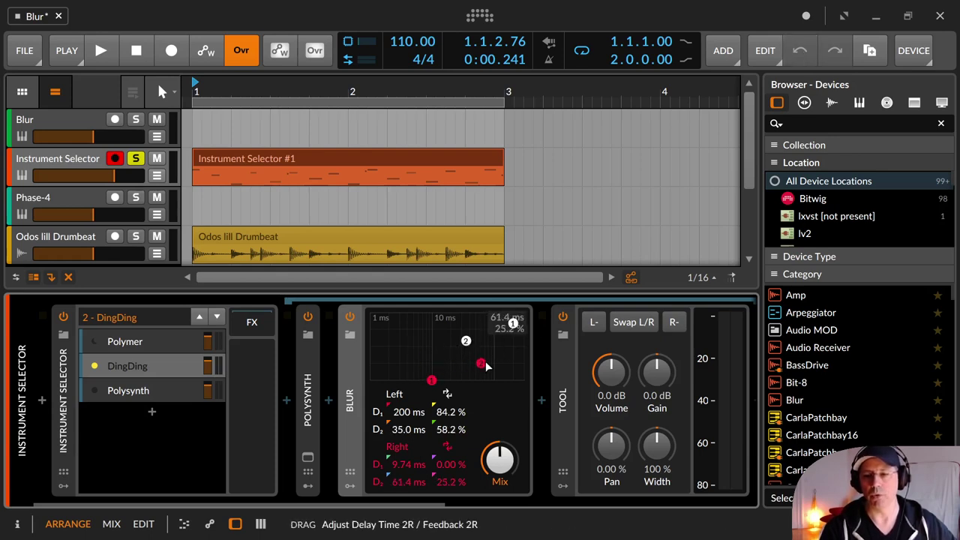
pyautogui.moveTo(433, 381); pyautogui.dragTo(510, 380)
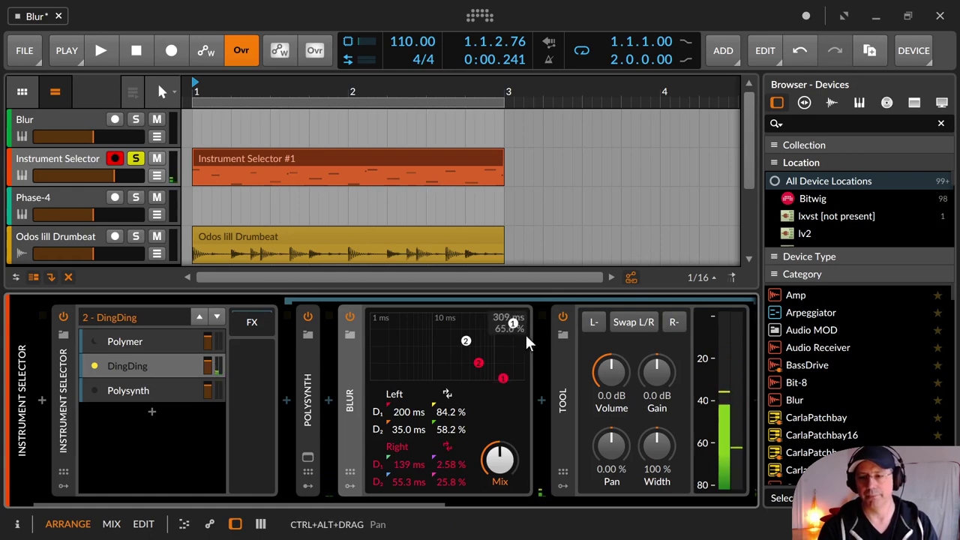
pyautogui.moveTo(479, 365); pyautogui.dragTo(526, 350)
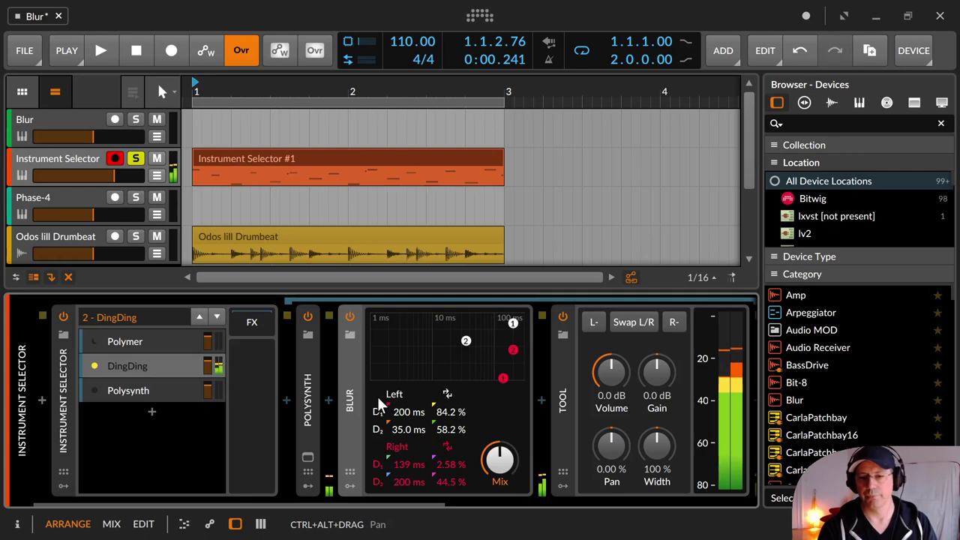
# Switch to the Polysynth layer, and bypass and re-enable its Blur to compare the sound without and with it.
pyautogui.click(99, 389)
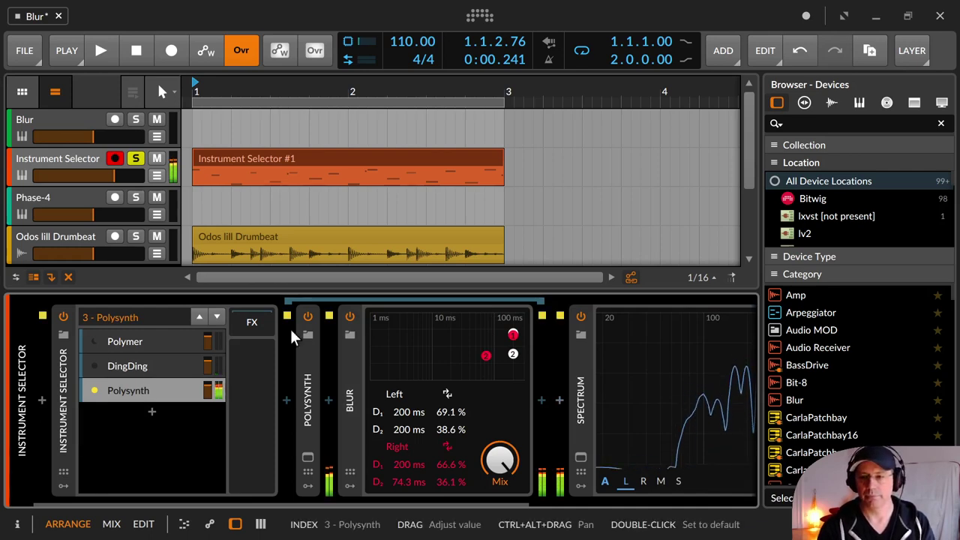
pyautogui.click(351, 317)
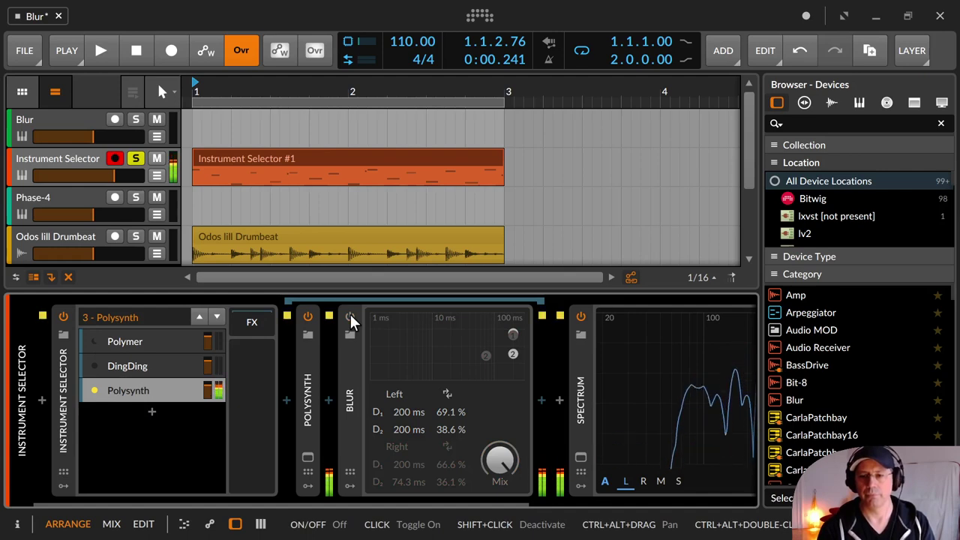
pyautogui.click(350, 317)
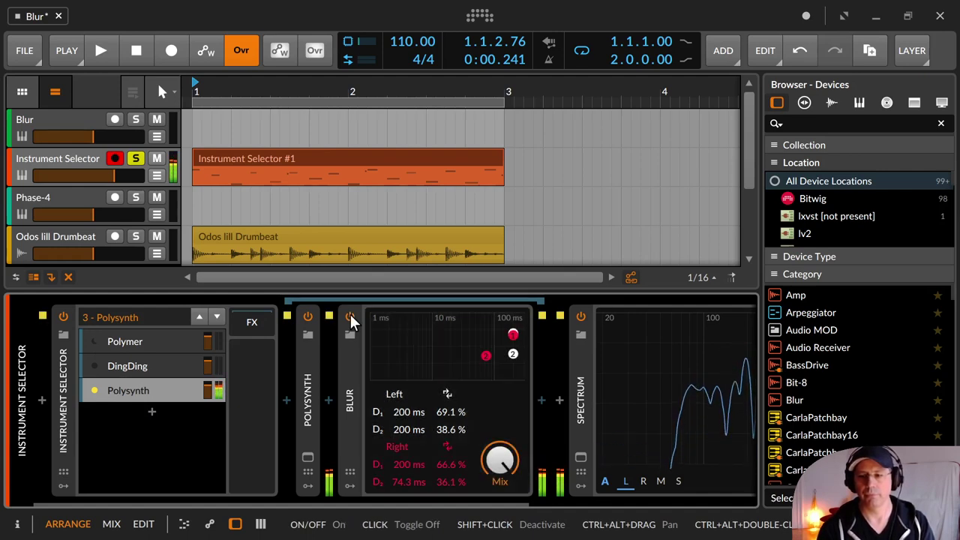
# Show the enlarged Spectrum display, and set Blur's right D1 to 51.1 ms with 32.0 % feedback on the Polysynth layer.
pyautogui.click(581, 458)
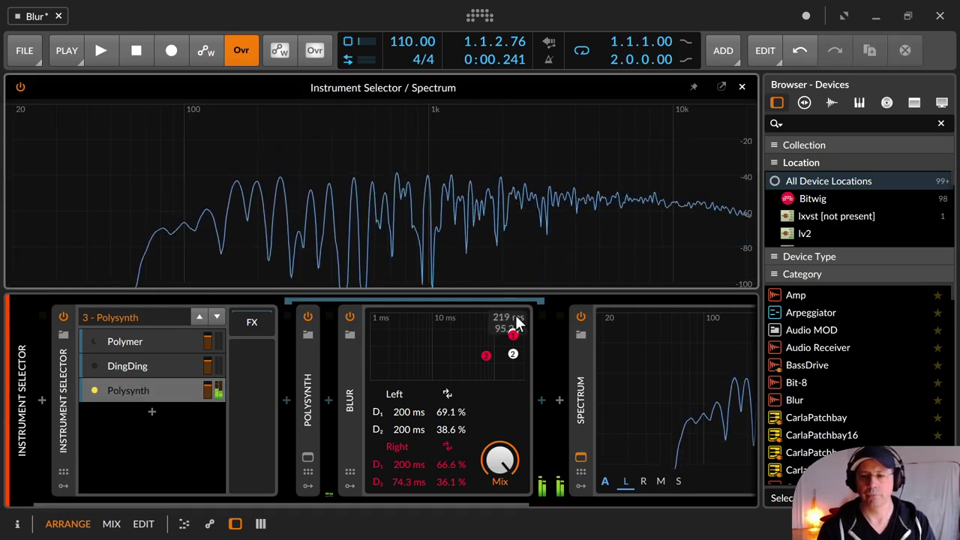
pyautogui.moveTo(512, 451)
pyautogui.mouseDown()
pyautogui.moveTo(512, 510)
pyautogui.moveTo(512, 451)
pyautogui.mouseUp()
pyautogui.moveTo(412, 466); pyautogui.dragTo(447, 463)
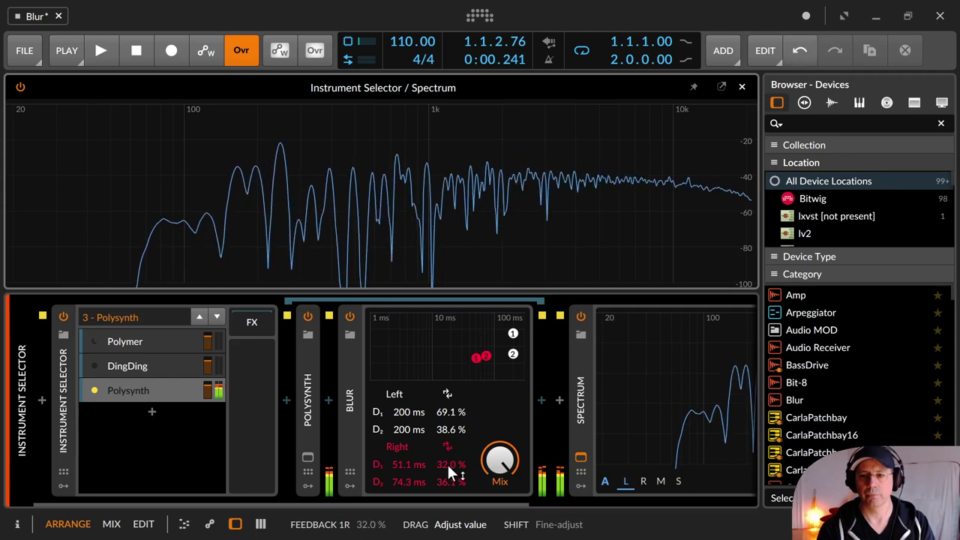
# Bypass and re-enable Blur while watching the Spectrum display to compare the frequency content.
pyautogui.click(350, 316)
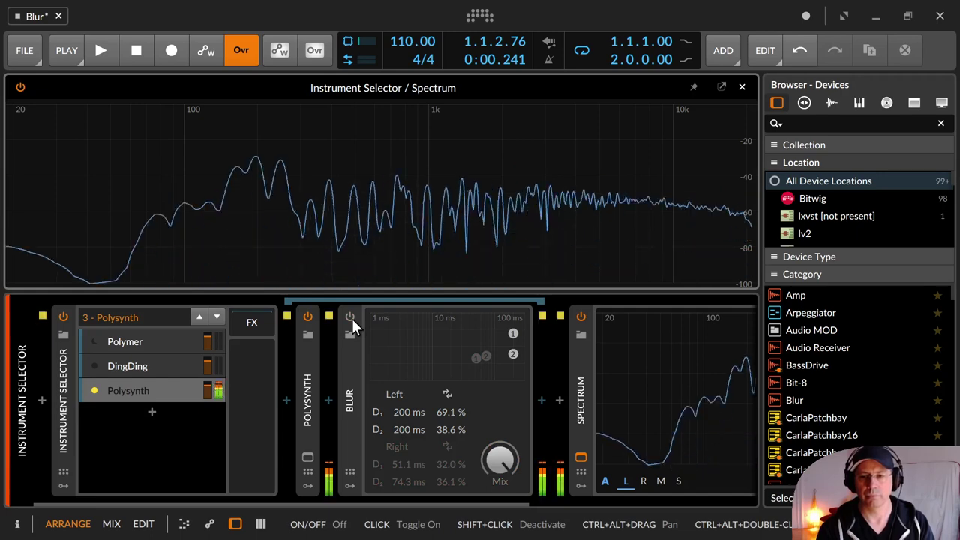
pyautogui.click(350, 316)
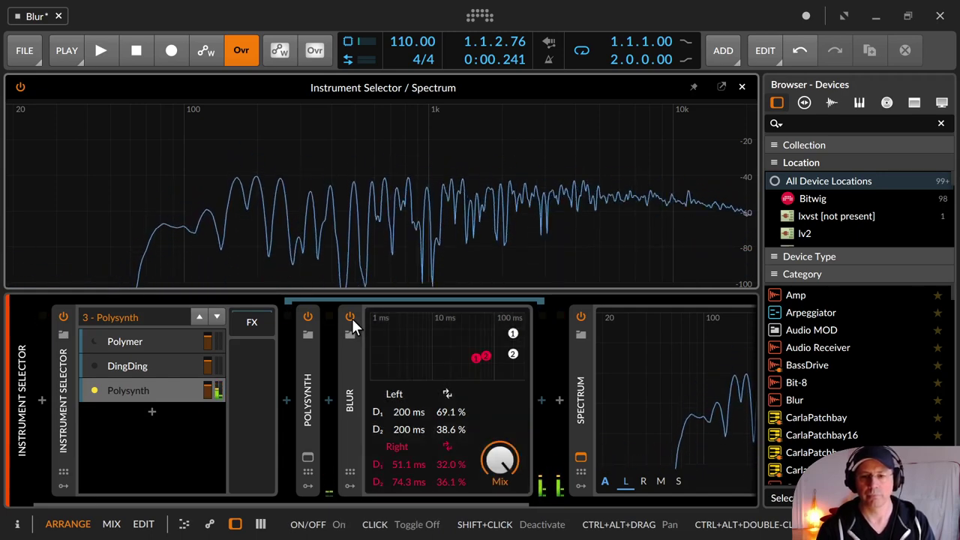
# Set the Polysynth layer's Blur delay times to 46.7 ms for left D2, 92.2 ms for left D1 and 200 ms for right D2.
pyautogui.rightClick(405, 429)
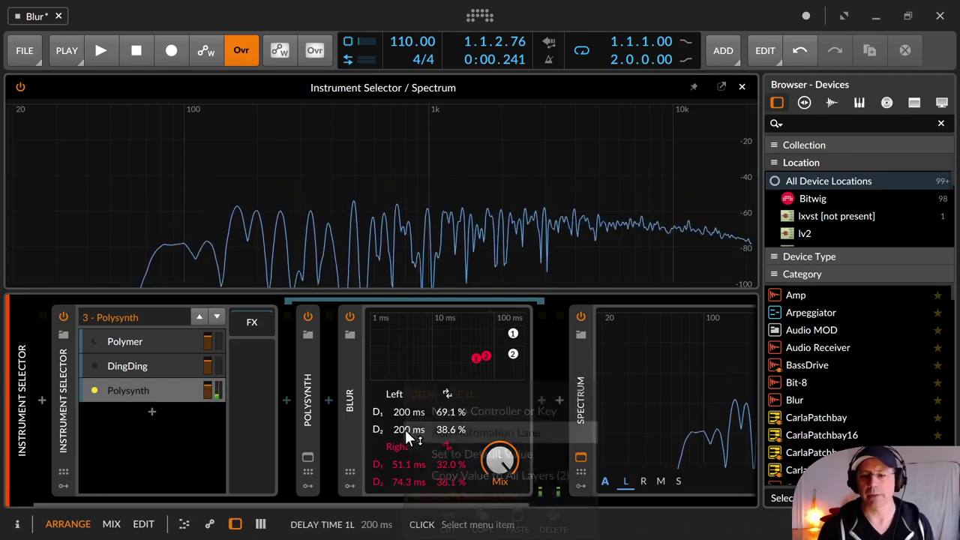
pyautogui.click(343, 358)
pyautogui.moveTo(405, 429)
pyautogui.mouseDown()
pyautogui.moveTo(405, 465)
pyautogui.moveTo(403, 429)
pyautogui.mouseUp()
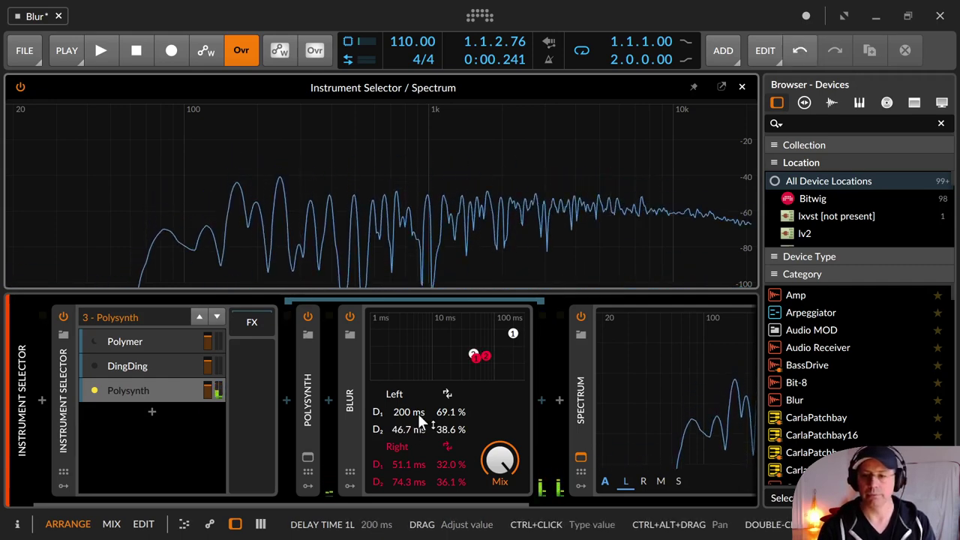
pyautogui.moveTo(408, 413); pyautogui.dragTo(397, 467)
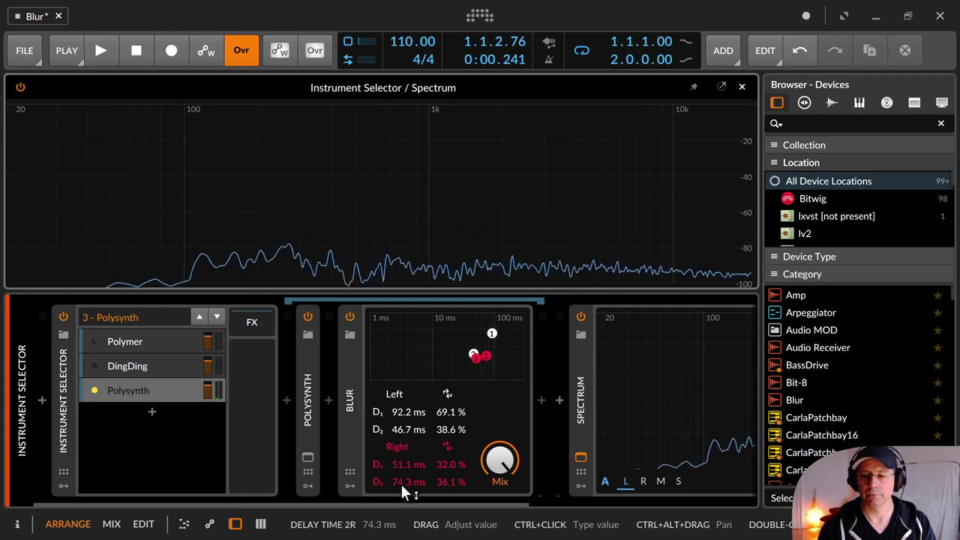
pyautogui.doubleClick(399, 483)
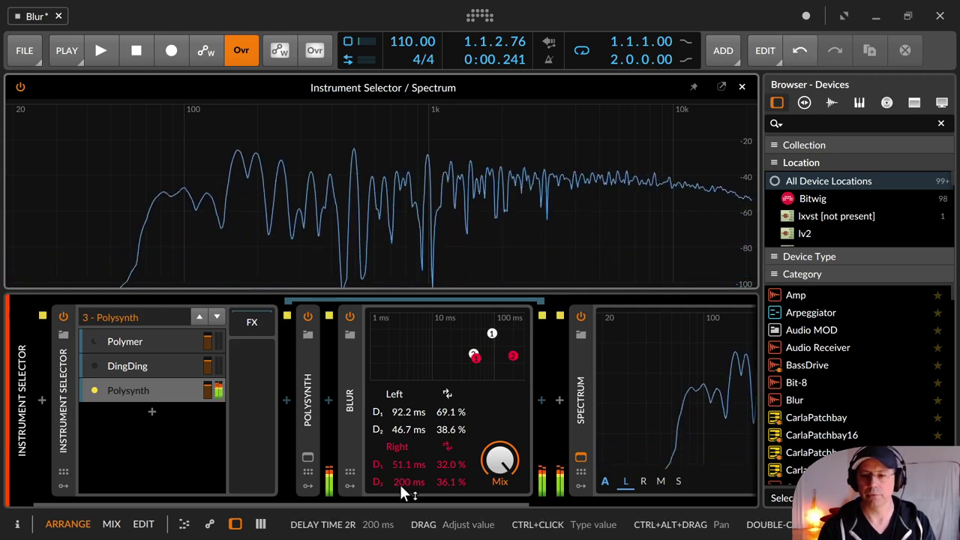